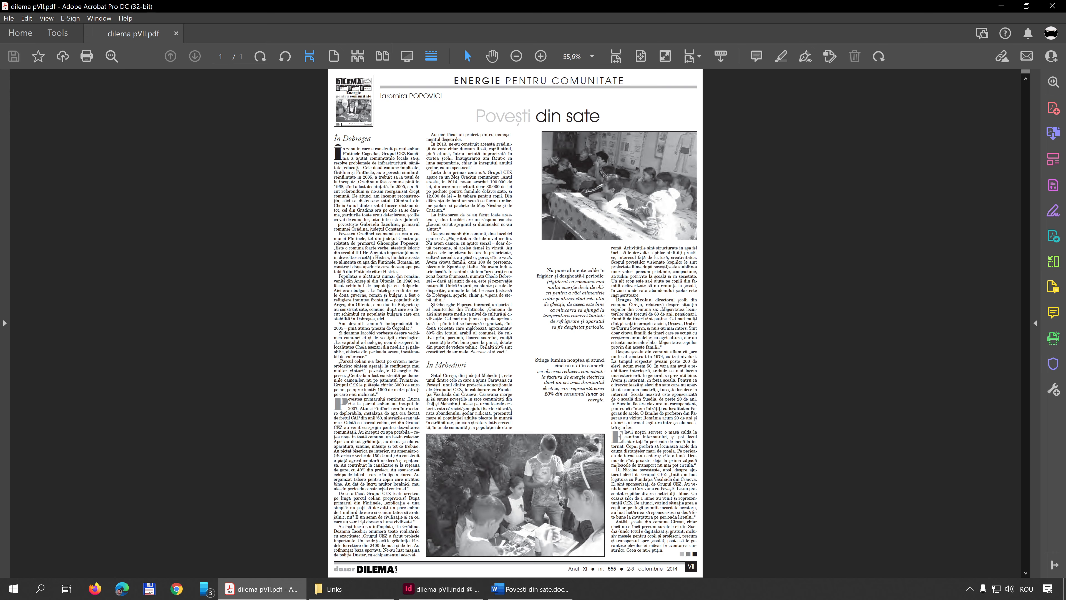
Examine the article's text columns in the reference PDF, and switch to InDesign to check the page still missing its body text
drag(334, 149, 420, 556)
drag(479, 163, 484, 310)
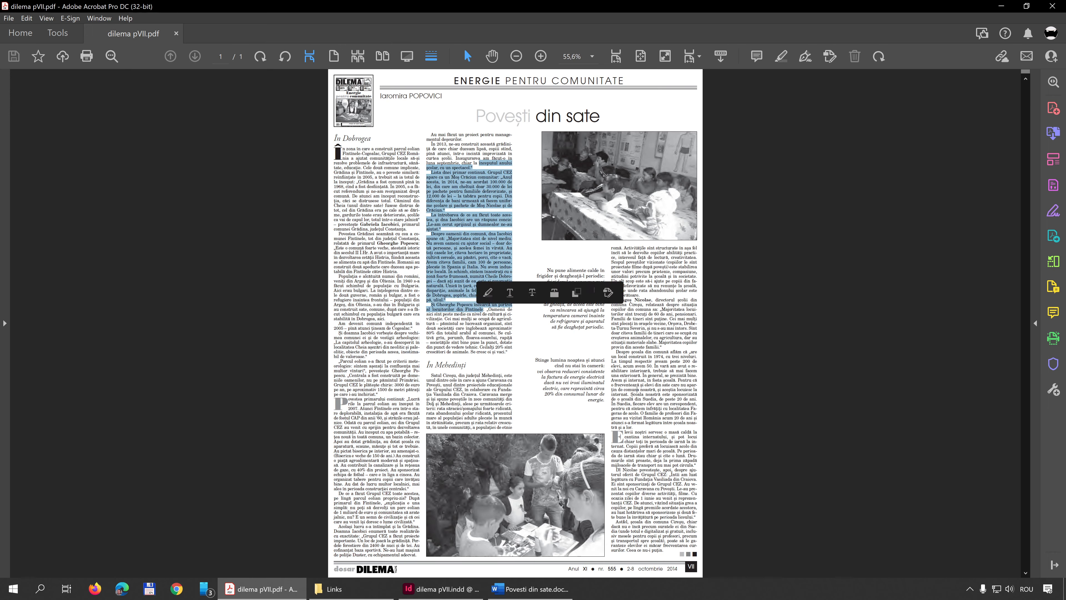
drag(646, 252, 655, 498)
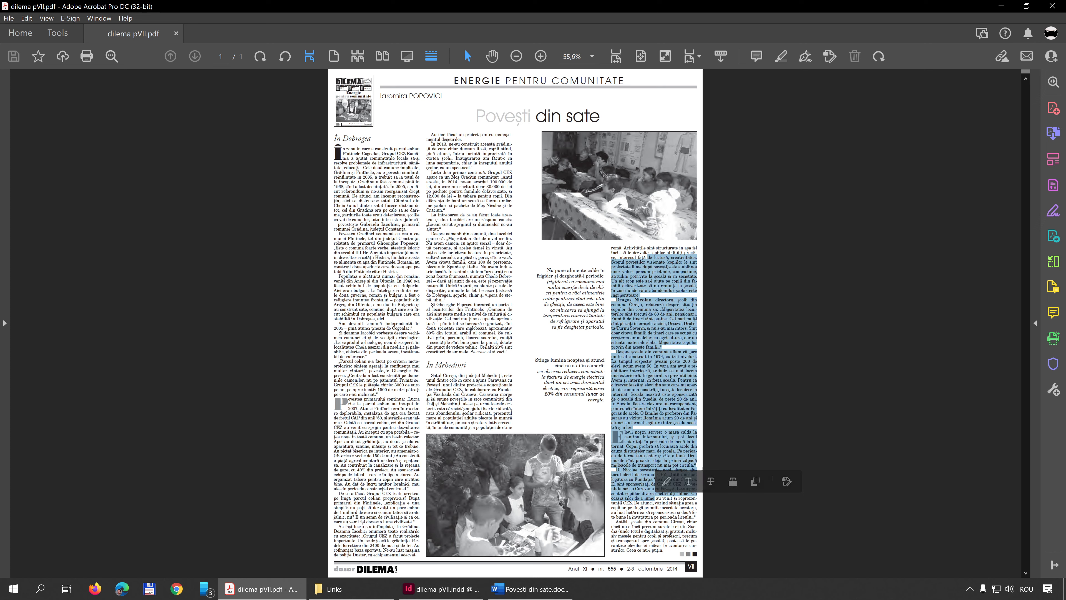
click(440, 589)
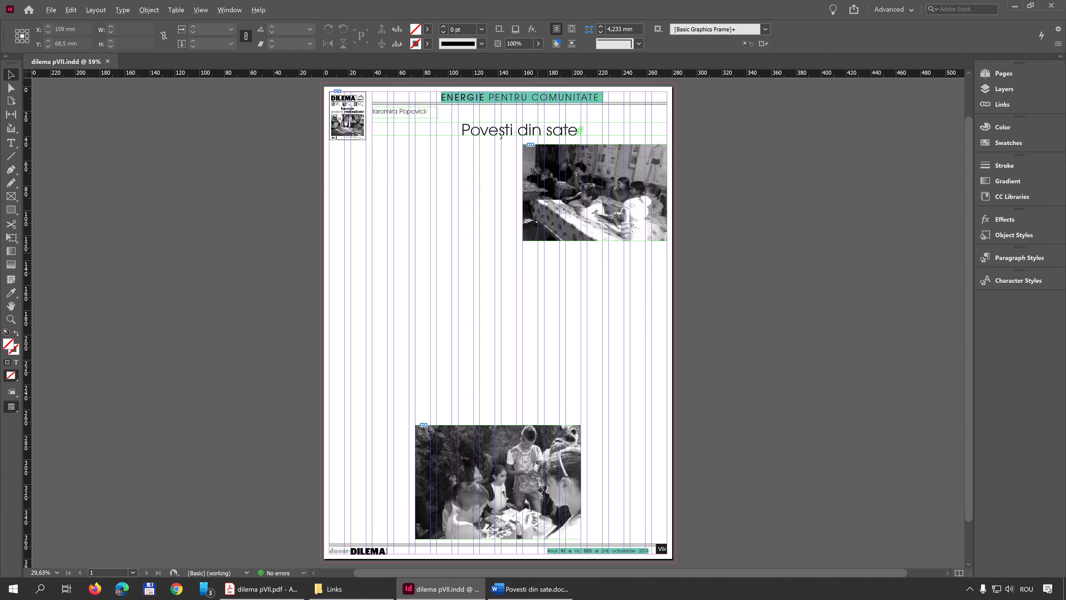
key(w)
key(w)
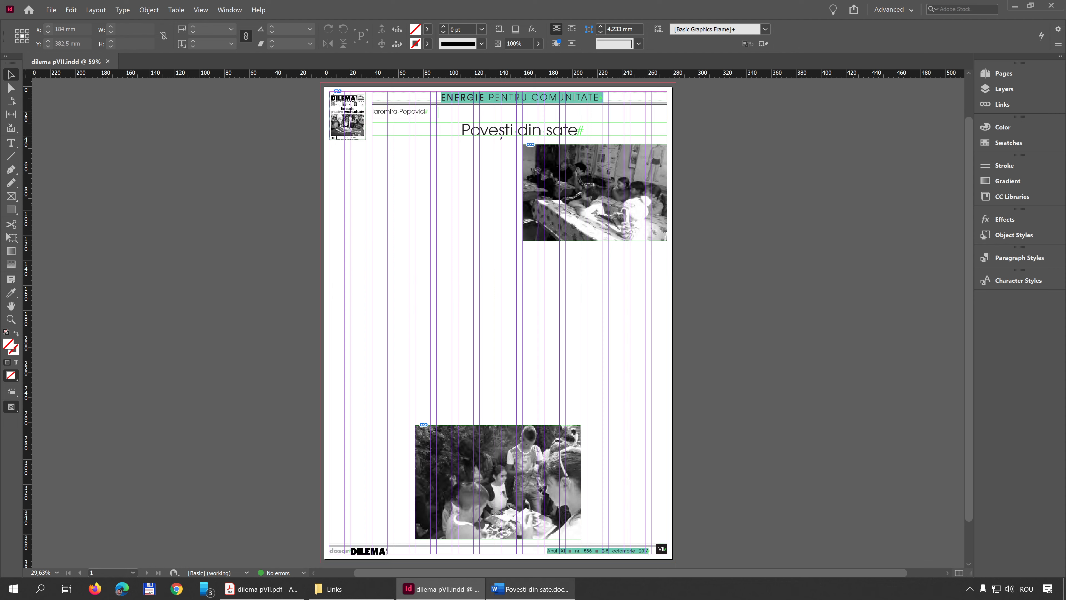
Switch to the Povesti din sate Word document and review its title, author line and body text through the last page
click(530, 589)
drag(621, 110, 666, 1)
click(680, 250)
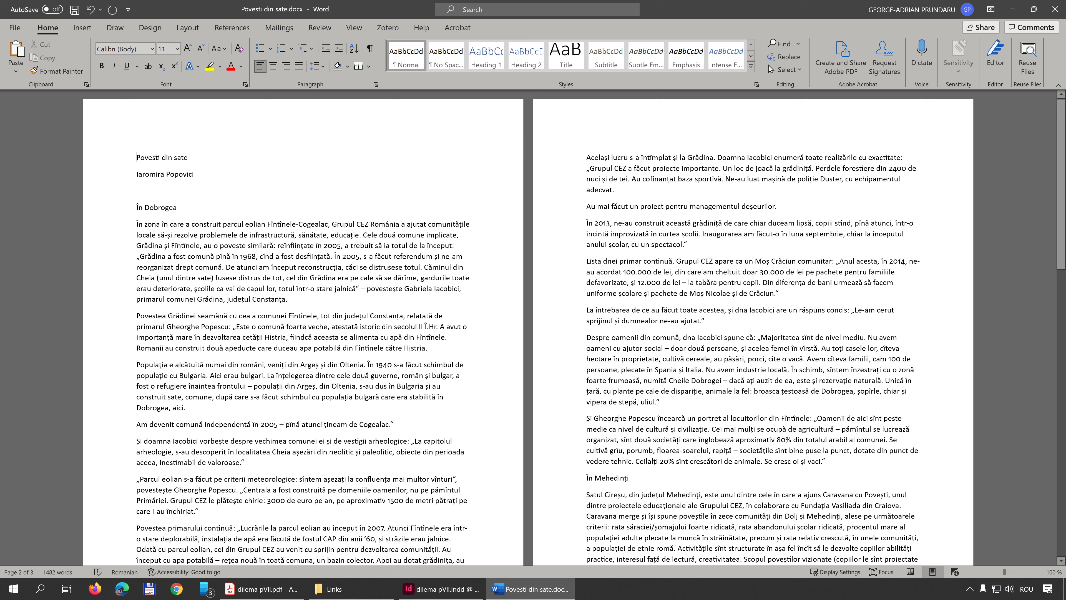
key(shift+Down)
key(shift+Down)
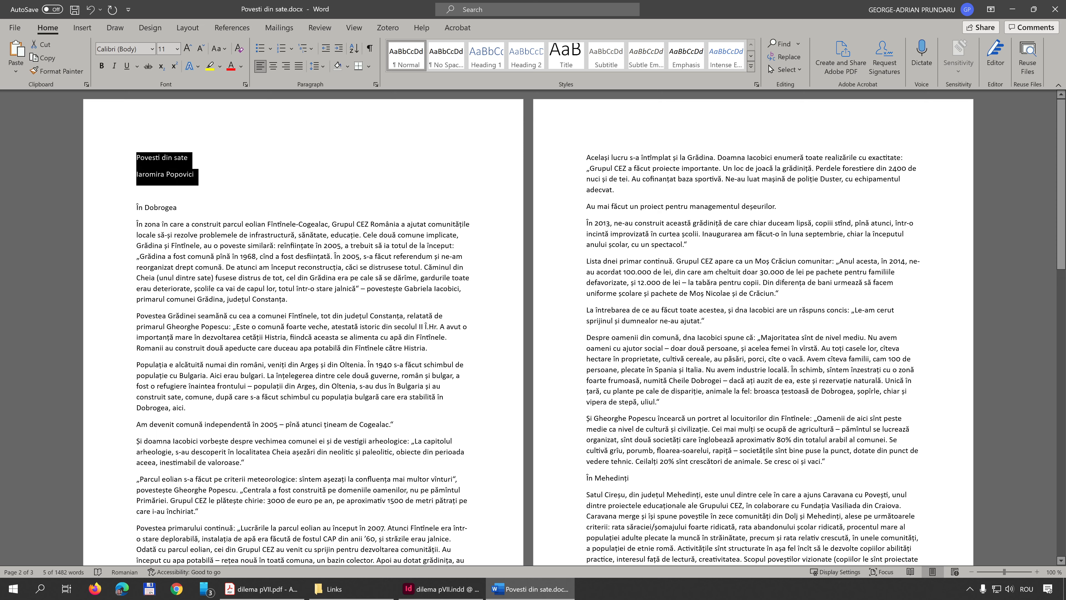
key(Down)
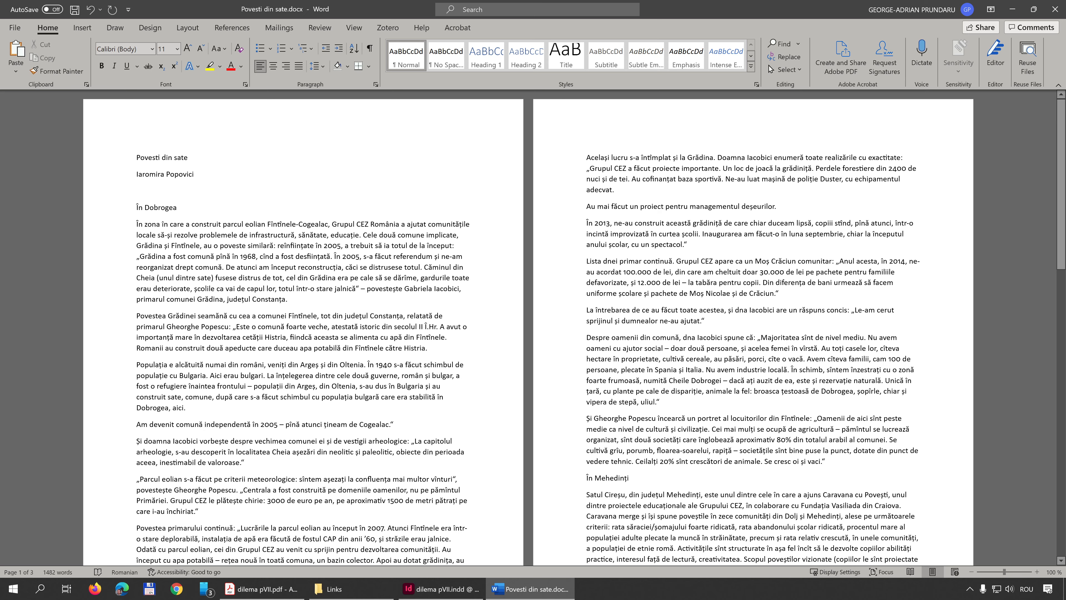
scroll(528, 327, down, 9)
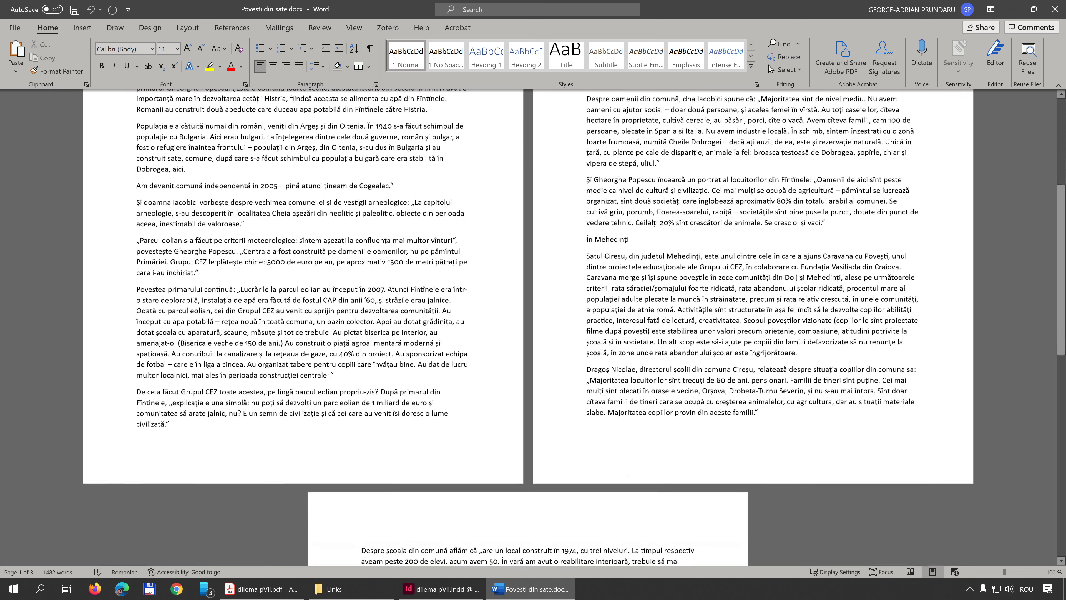
scroll(528, 327, down, 7)
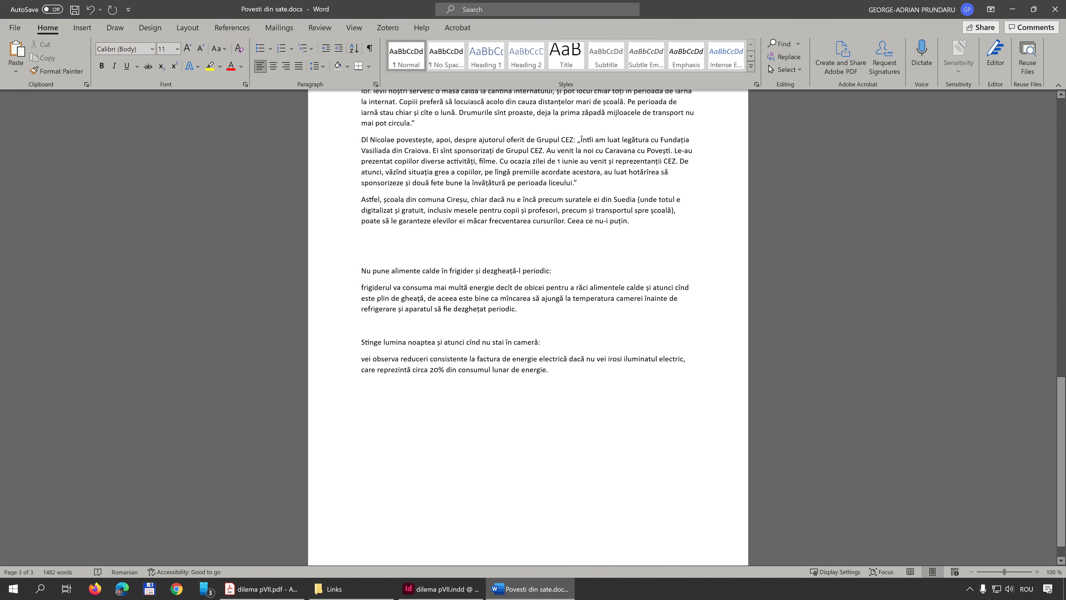
Compare the two energy-saving tips at the end of the Word document with their pull quotes in the reference PDF
drag(629, 221, 386, 200)
click(362, 253)
drag(362, 271, 522, 311)
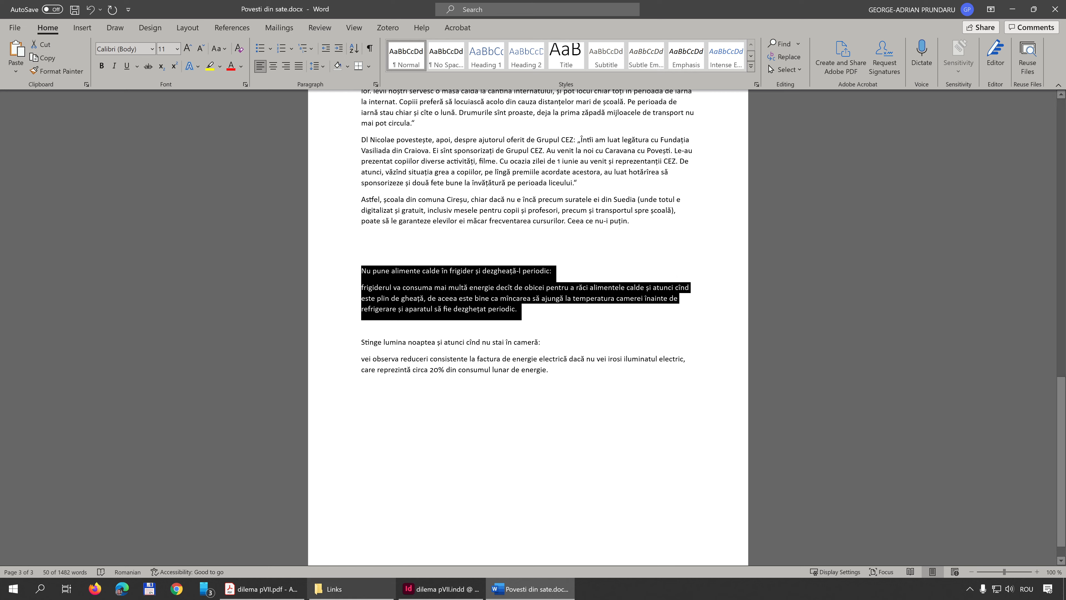
click(263, 588)
drag(547, 281, 593, 388)
click(530, 588)
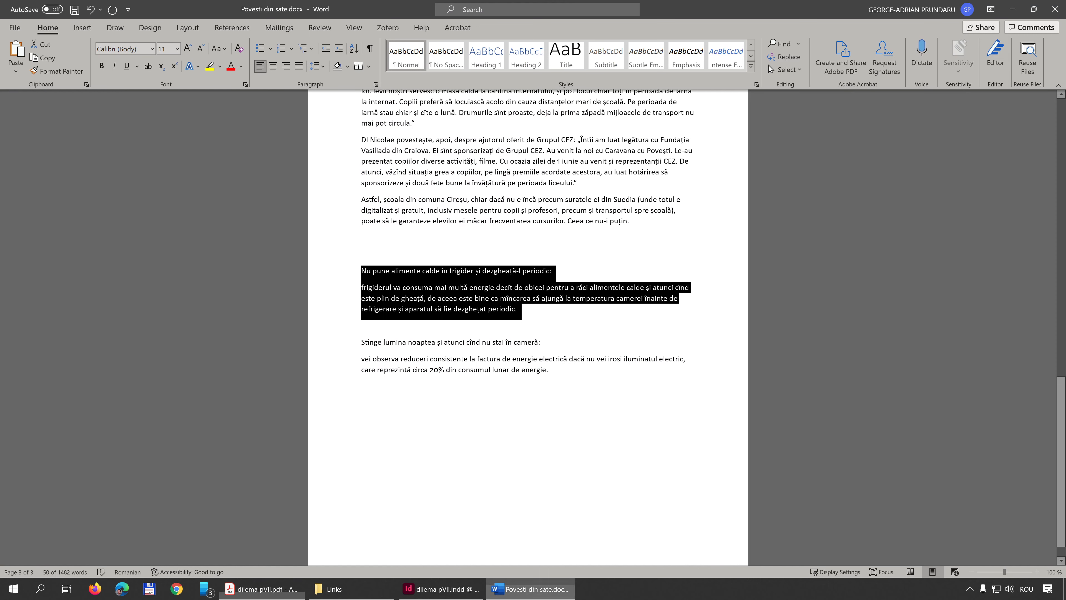
click(362, 325)
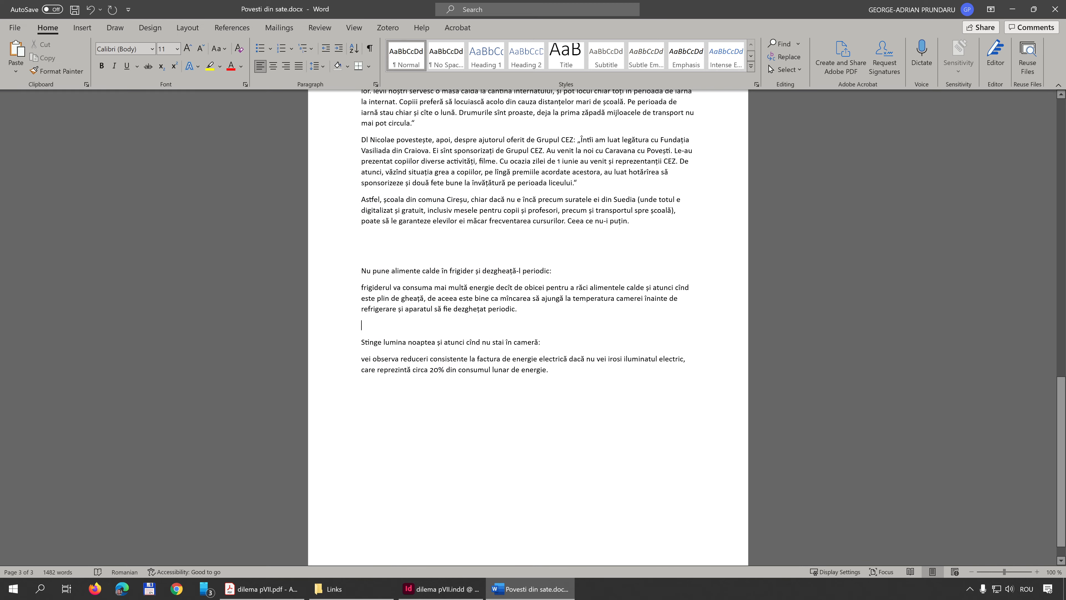
Copy the article body from the heading "În Dobrogea" through "Ceea ce nu-i puțin.", leaving out the title, author line and closing tips
scroll(528, 328, up, 9)
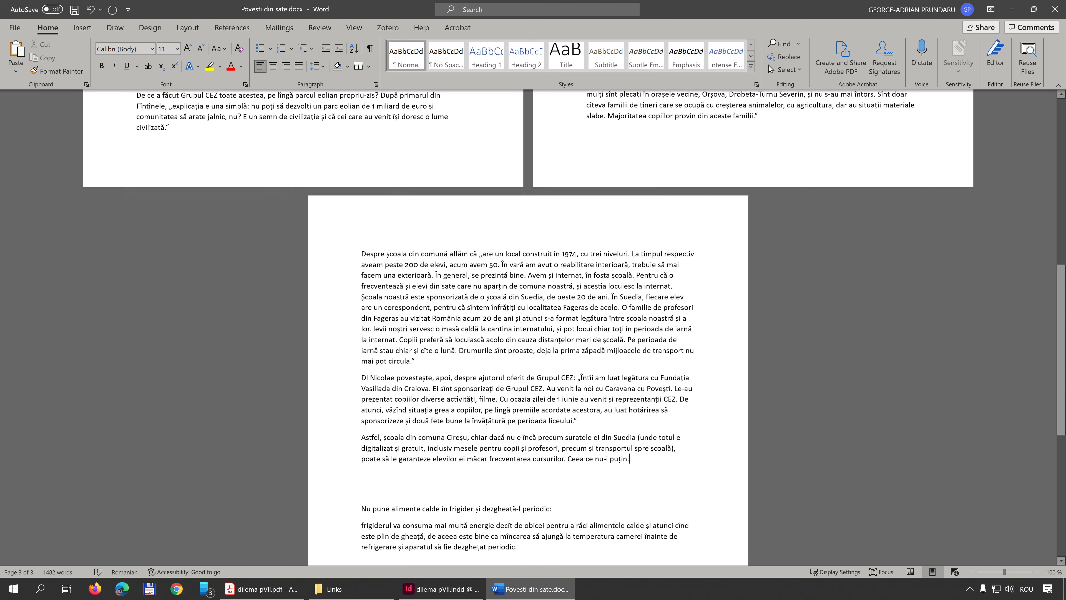
key(ctrl+shift+Home)
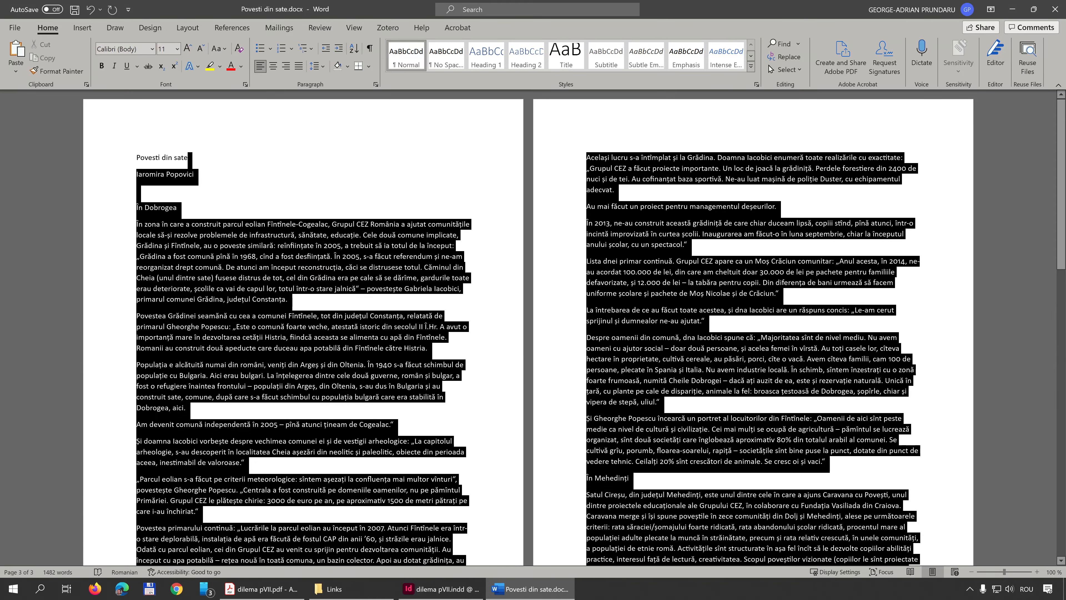
drag(189, 158, 137, 208)
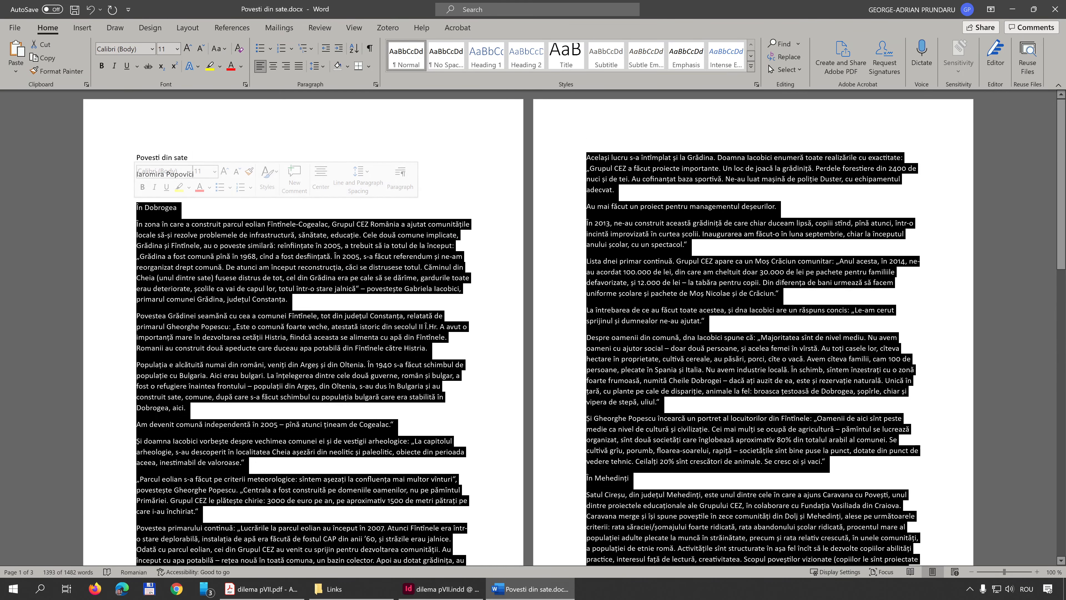
right_click(199, 235)
key(Escape)
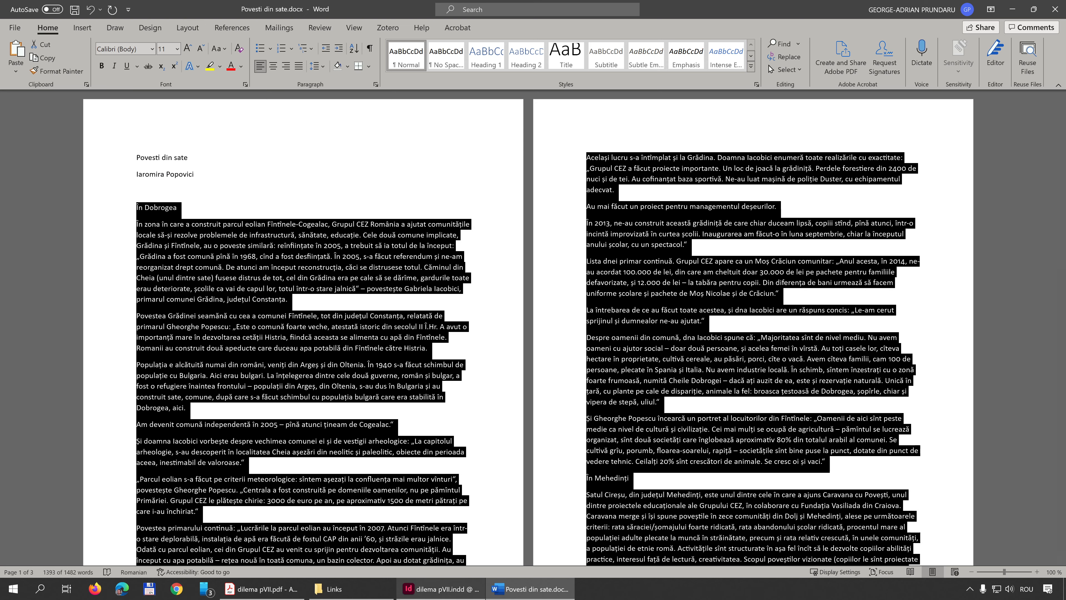
Switch to InDesign, paste the article body onto the page and move its text frame to the first column, below the cover thumbnail
click(441, 589)
right_click(413, 178)
click(434, 184)
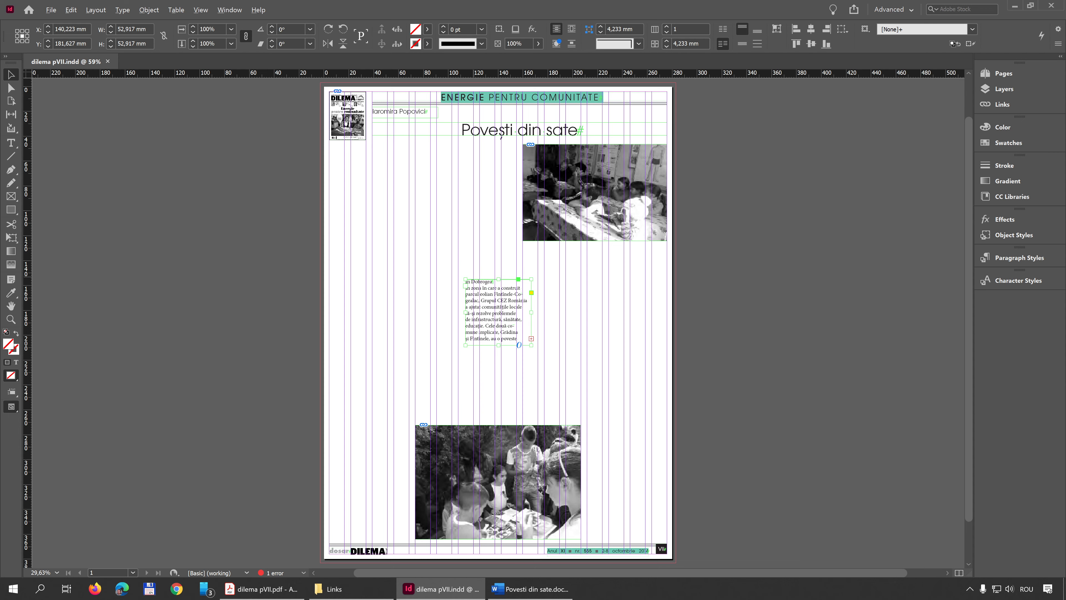
drag(485, 300, 348, 179)
Resize the pasted text frame to 64,133 mm wide, matching the first column, and 85,45 mm high
scroll(349, 178, up, 4)
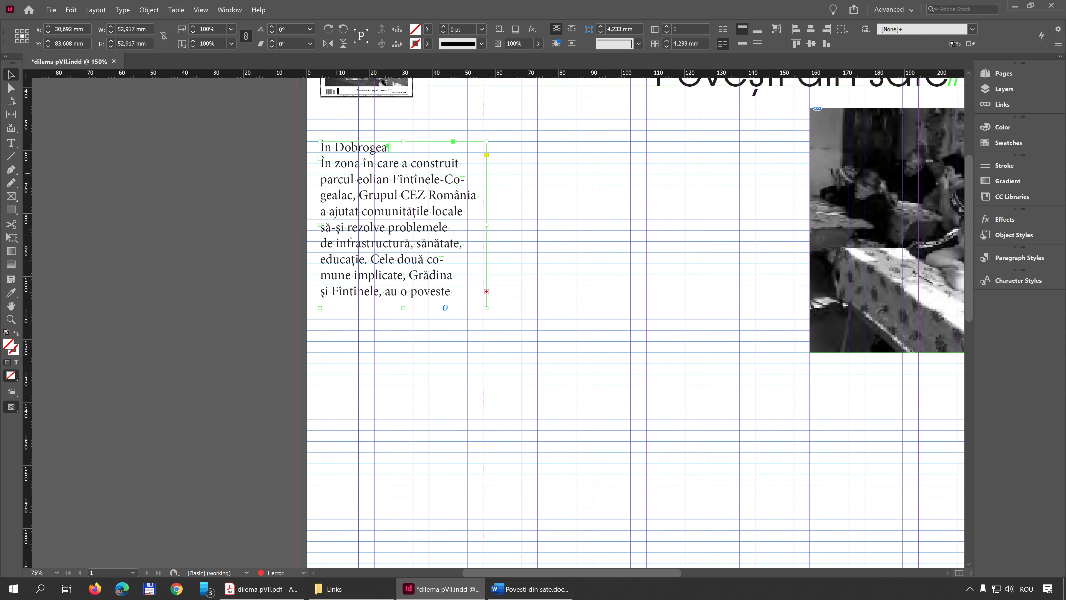
scroll(374, 210, up, 1)
drag(524, 230, 572, 229)
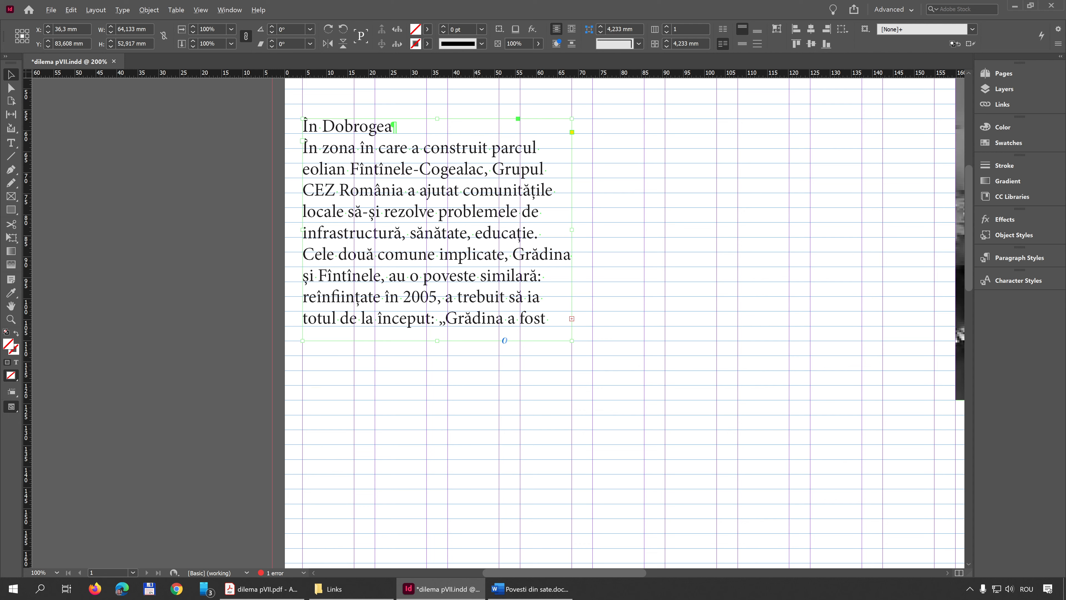
key(ctrl+b)
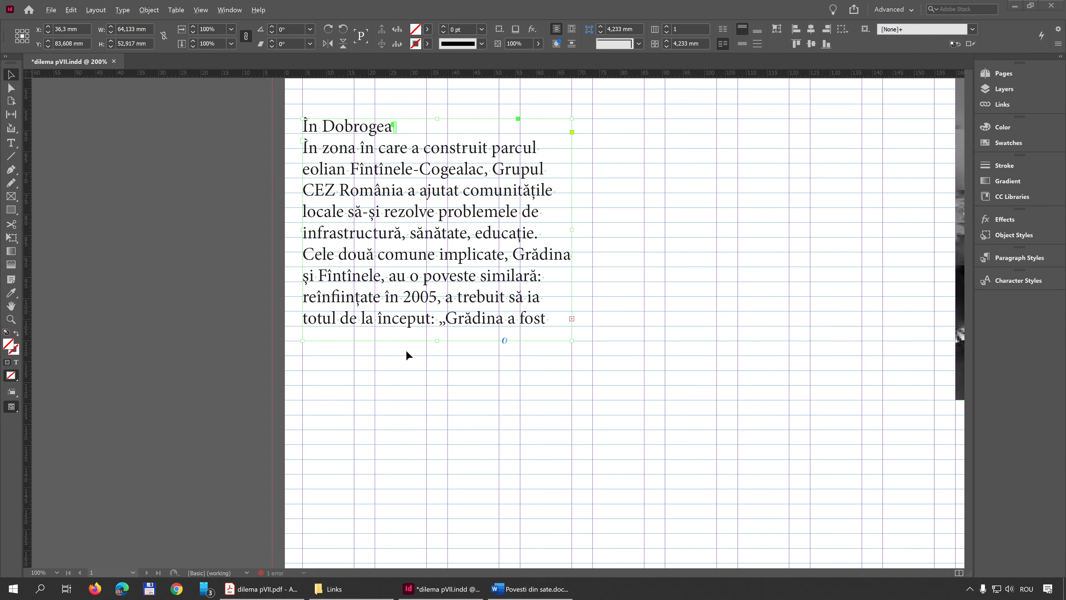
drag(437, 343, 425, 480)
Examine how the first column's text frame fits the page layout, column guides and baseline grid
scroll(465, 335, down, 6)
scroll(463, 336, up, 3)
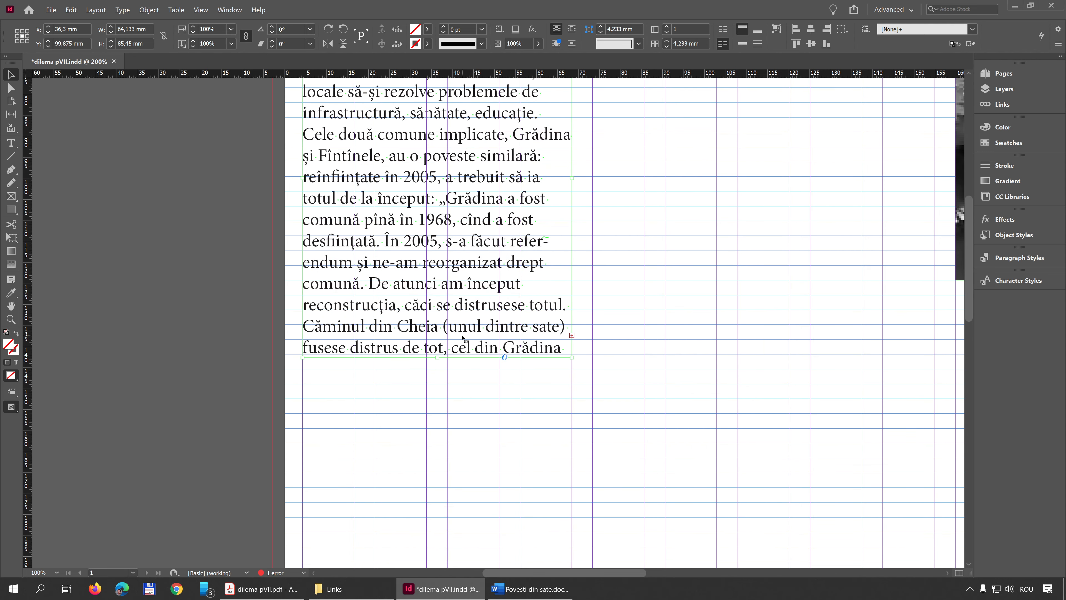
scroll(463, 337, down, 5)
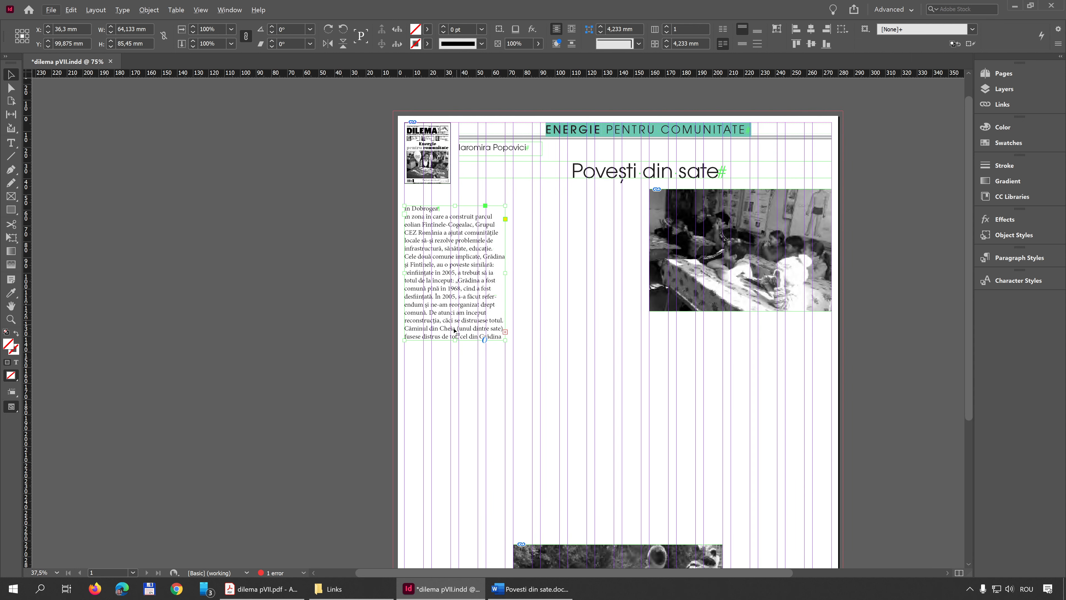
scroll(617, 362, down, 2)
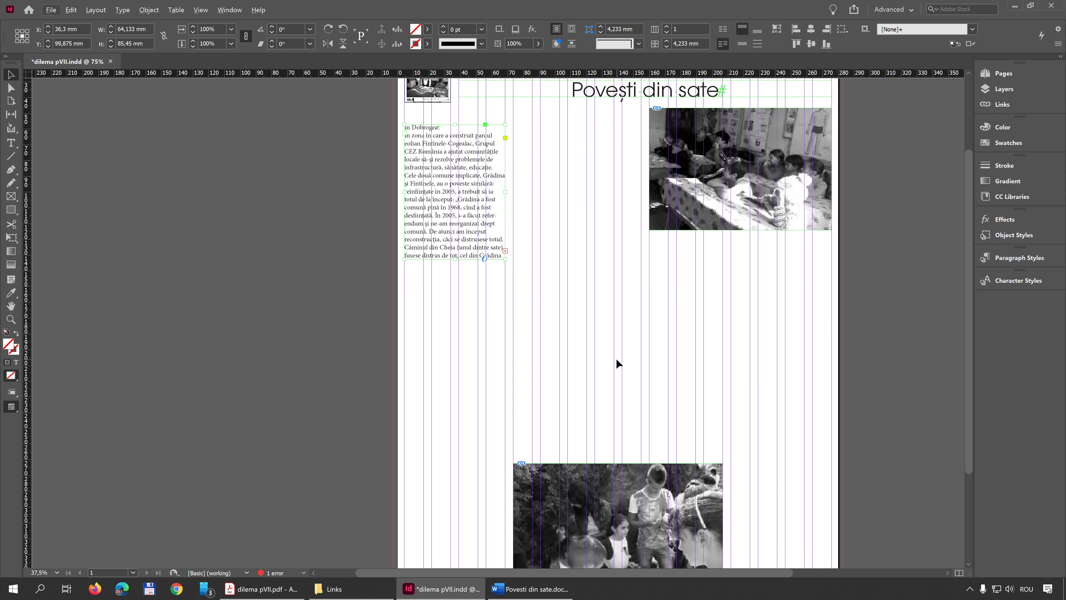
scroll(541, 351, up, 1)
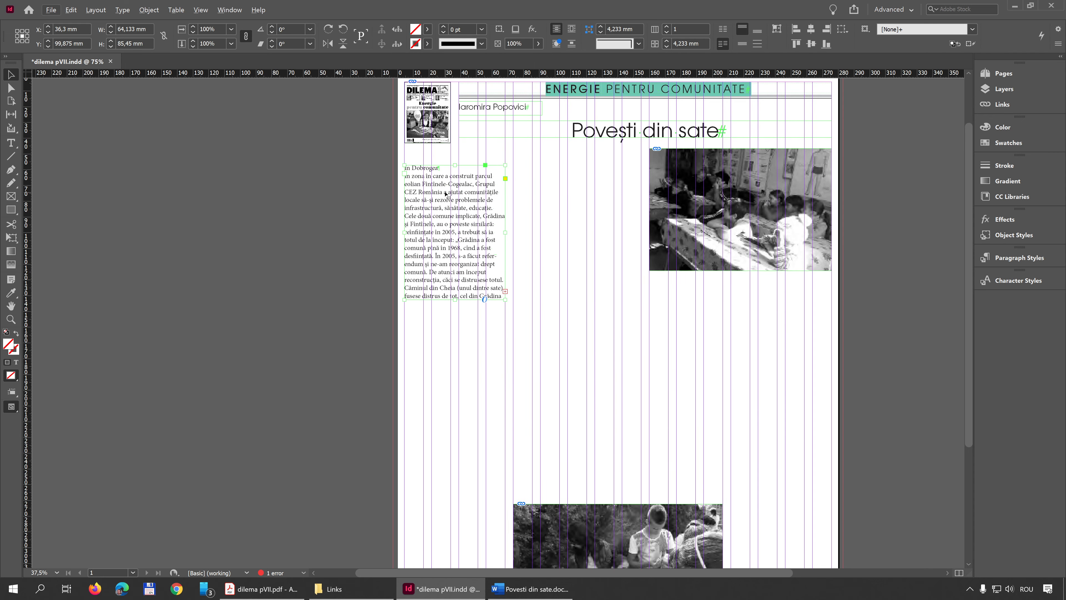
key(ctrl+equal)
key(ctrl+equal)
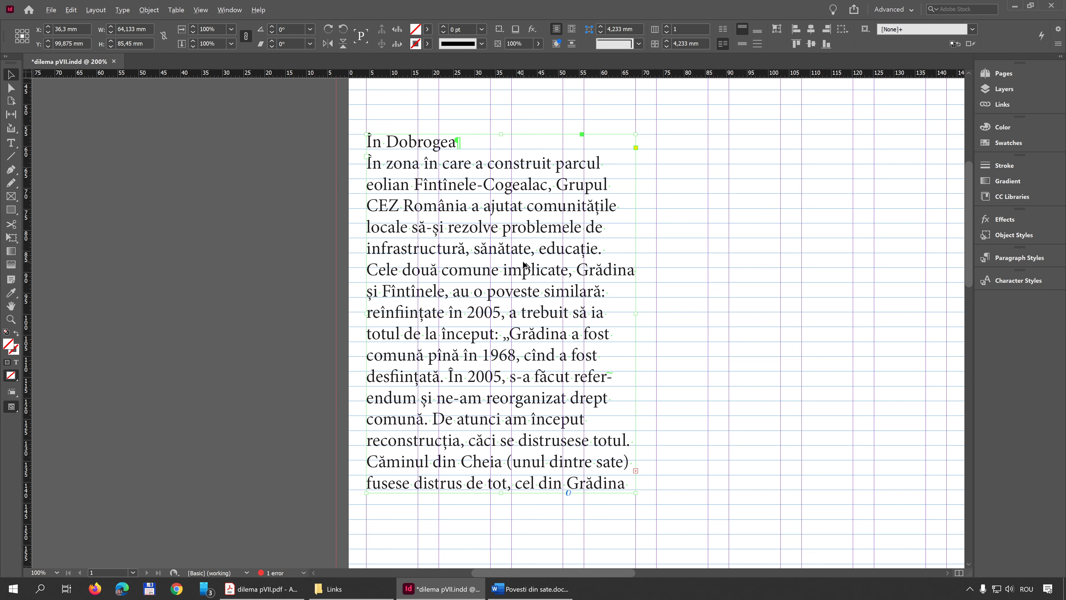
key(ctrl+minus)
key(ctrl+minus)
Extend the first column's text frame down to the lower photo's bottom edge, making it 306,917 mm high, and check the alignment
scroll(523, 268, down, 5)
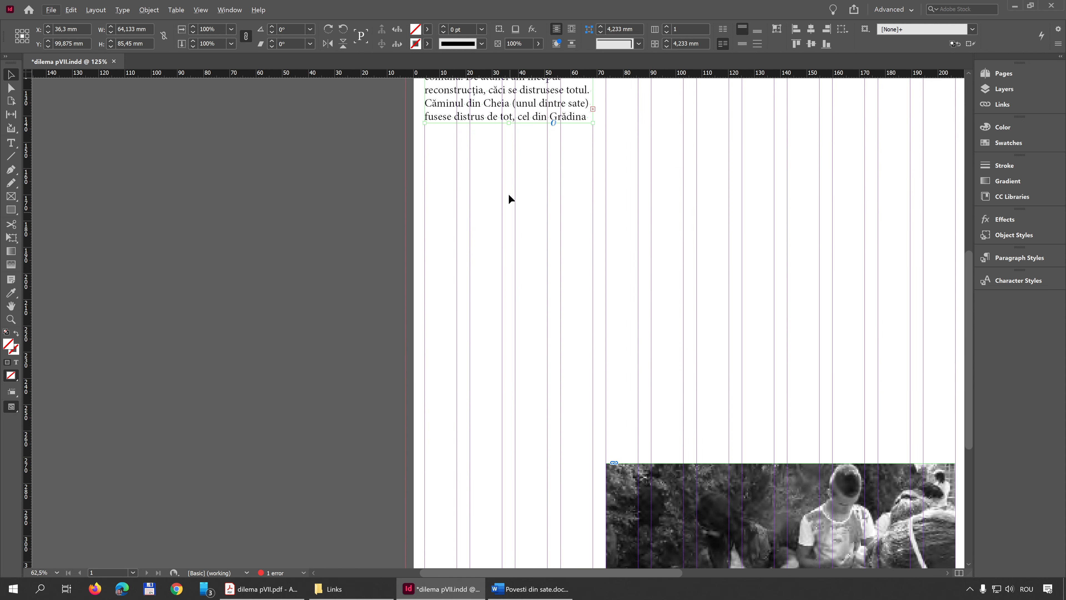
scroll(506, 122, down, 2)
scroll(502, 96, up, 3)
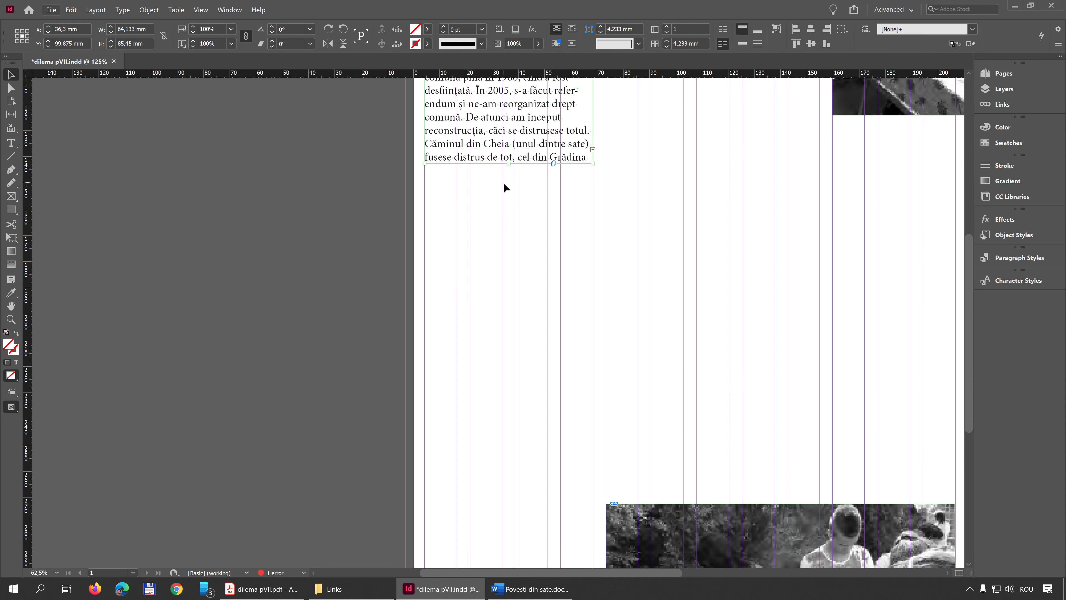
drag(508, 166, 509, 541)
scroll(516, 386, down, 6)
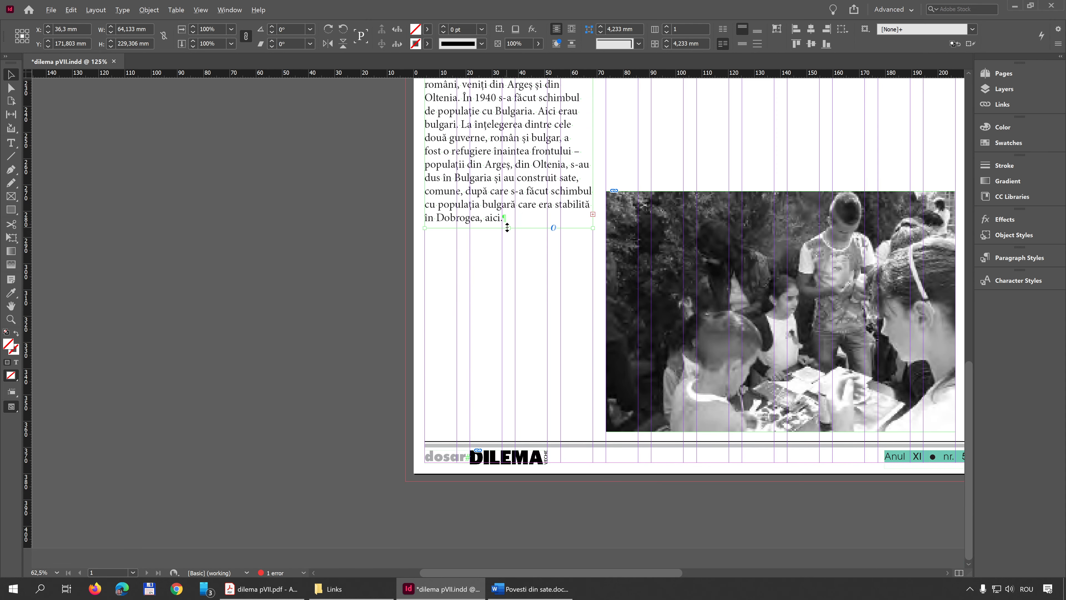
drag(509, 228, 498, 430)
scroll(530, 466, up, 4)
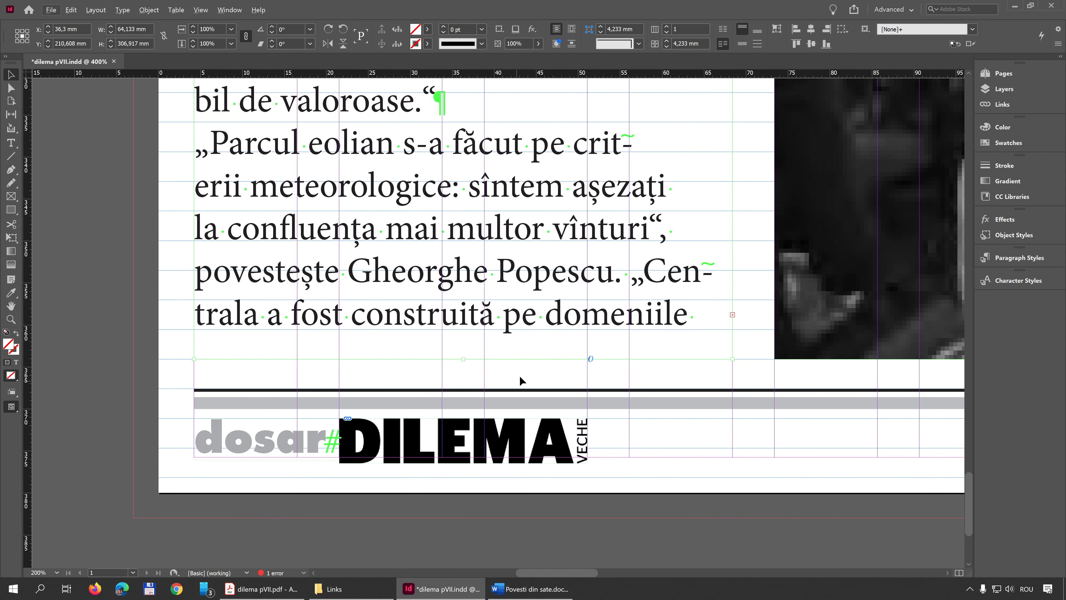
scroll(494, 376, up, 2)
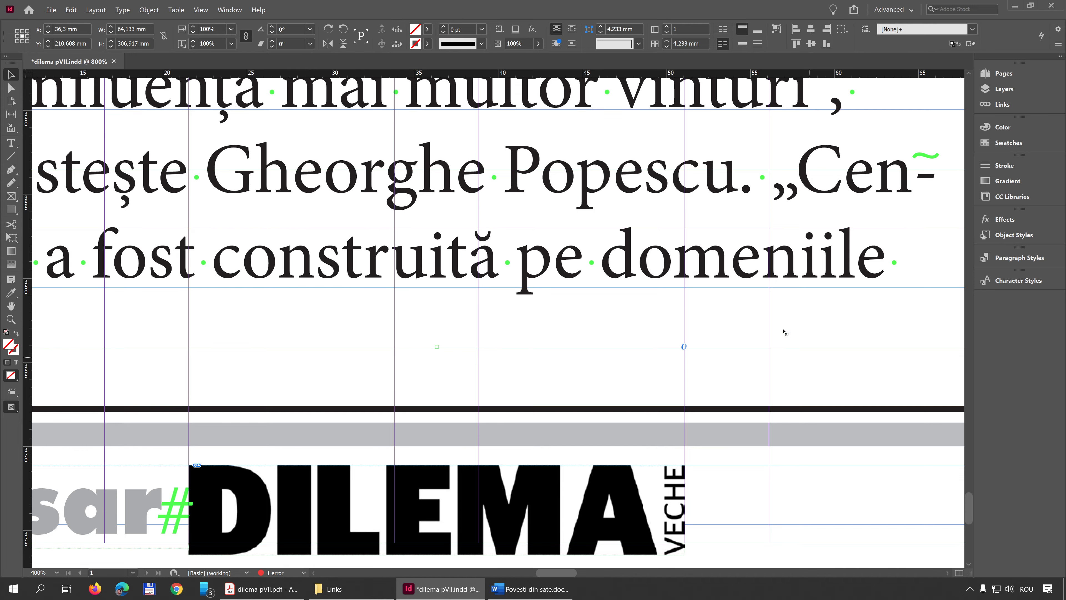
scroll(605, 401, down, 4)
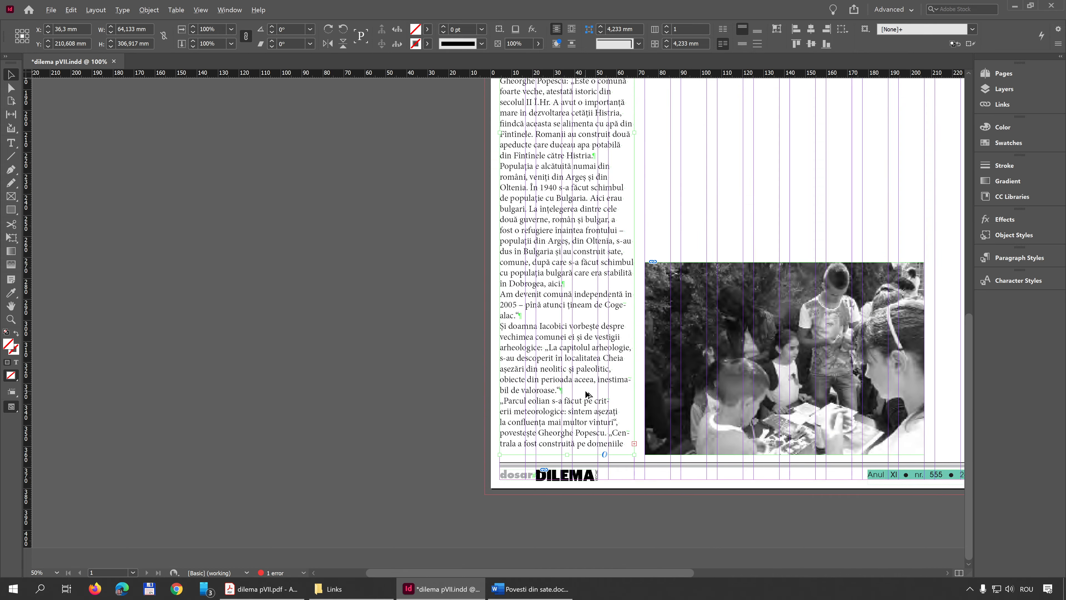
Continue the first column's overset text in a threaded frame 64,133 mm wide and 211,667 mm high in the second column, above the lower photo
scroll(587, 394, down, 1)
scroll(491, 311, up, 6)
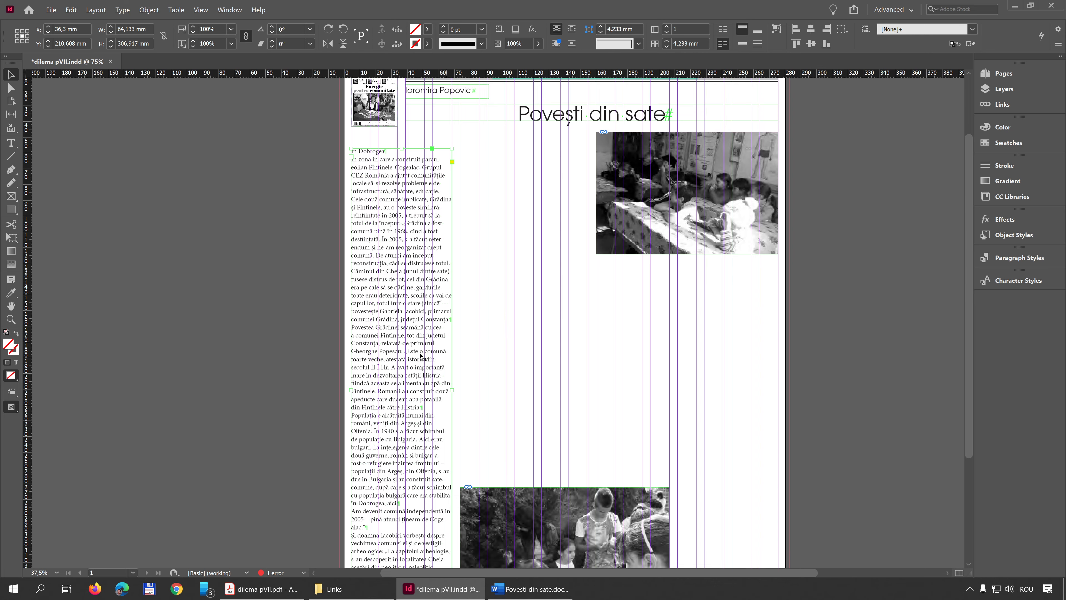
scroll(421, 355, down, 3)
scroll(428, 386, up, 2)
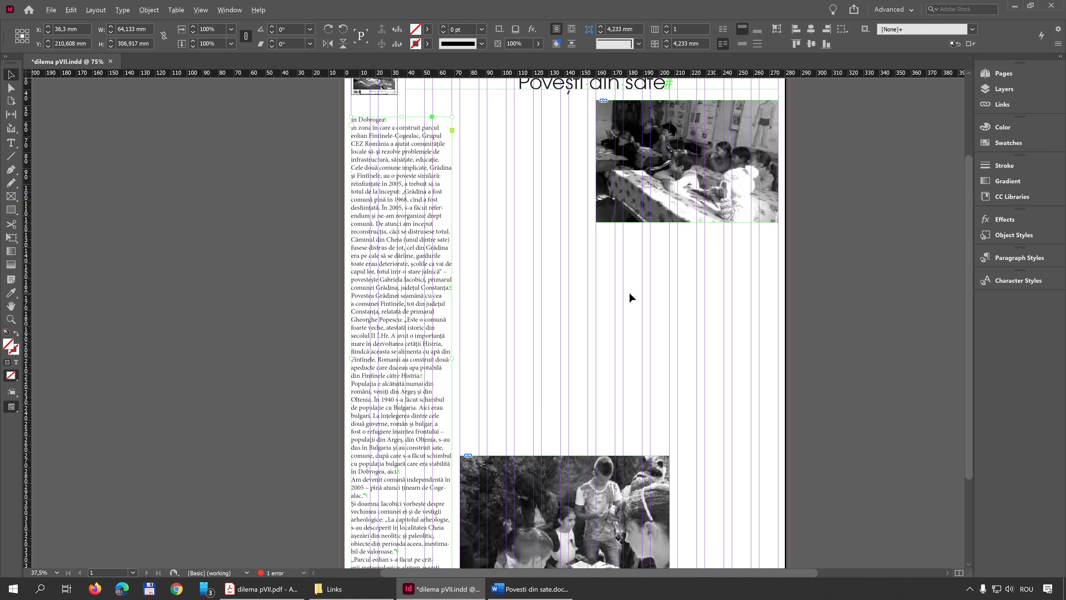
scroll(585, 347, down, 2)
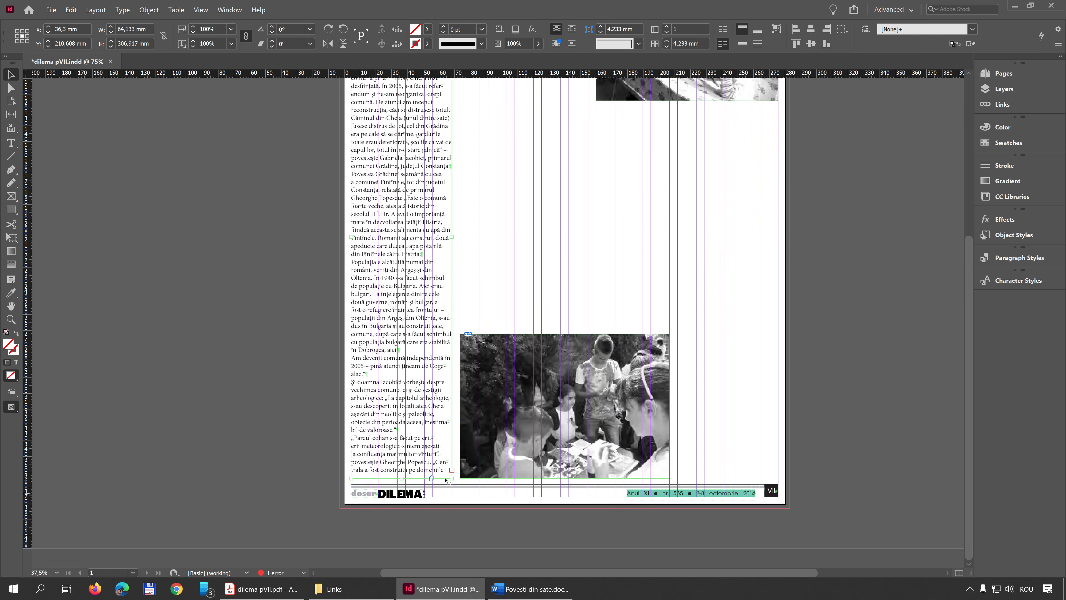
click(452, 469)
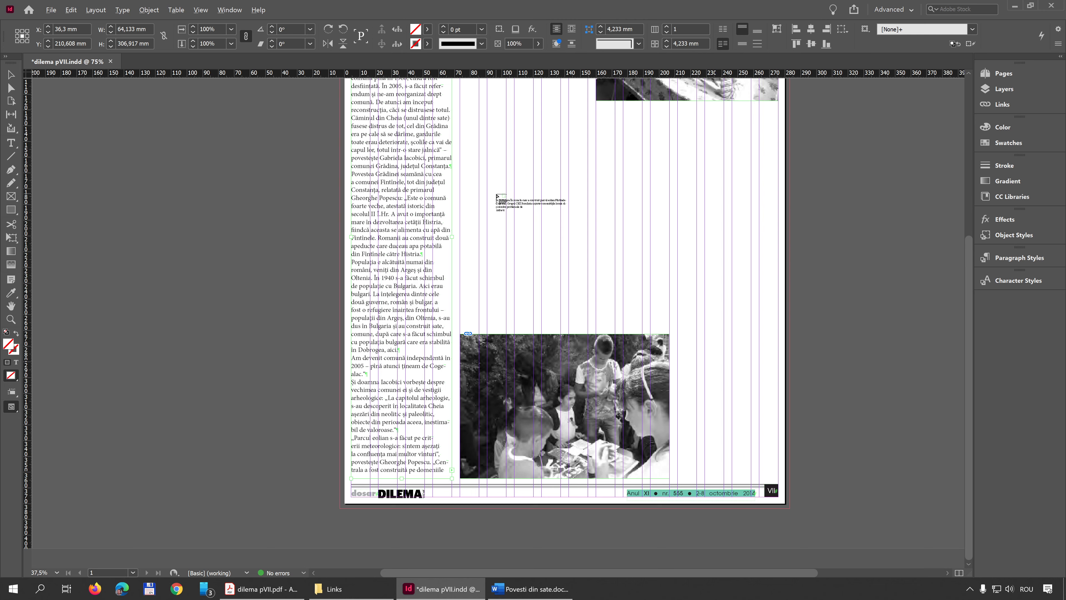
scroll(487, 193, up, 3)
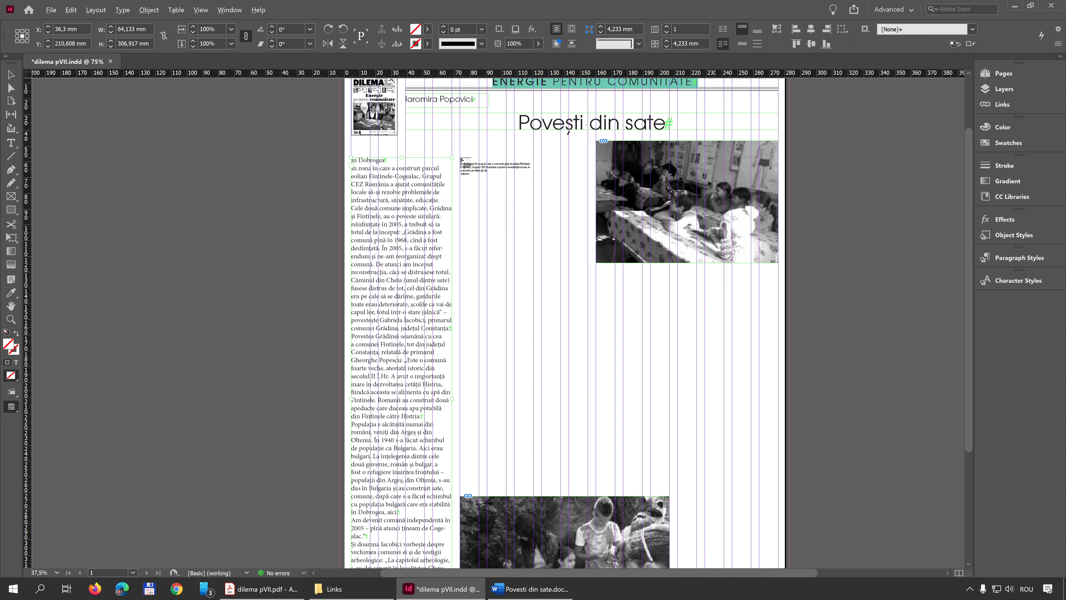
drag(462, 160, 512, 490)
scroll(503, 516, up, 6)
scroll(574, 356, up, 4)
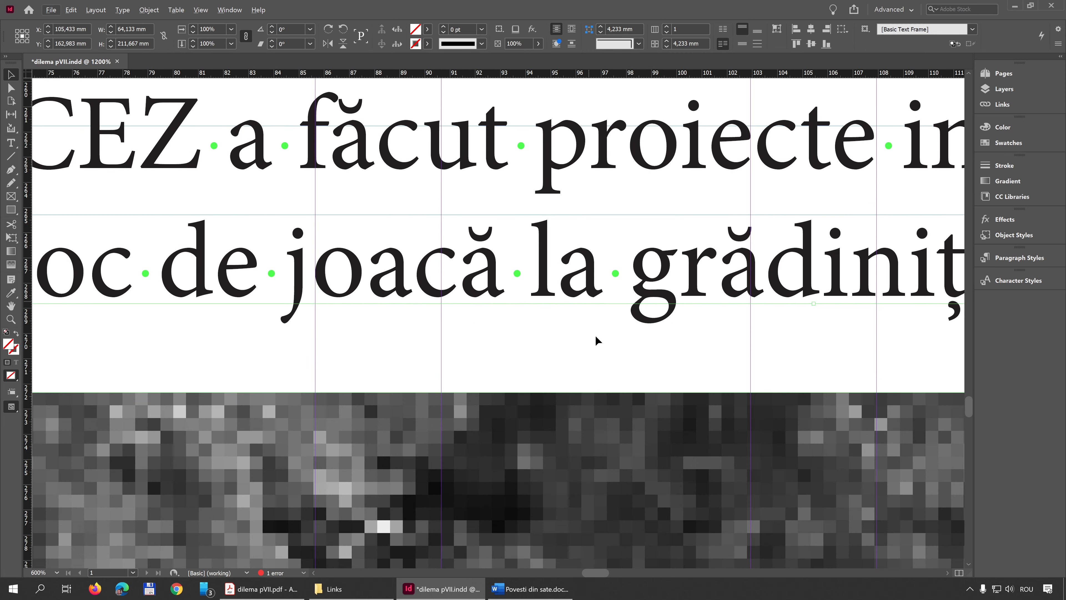
Continue the second column's overset text in a threaded frame 64,133 mm wide and 70,556 mm high in the last column, below the upper photo
scroll(592, 359, down, 5)
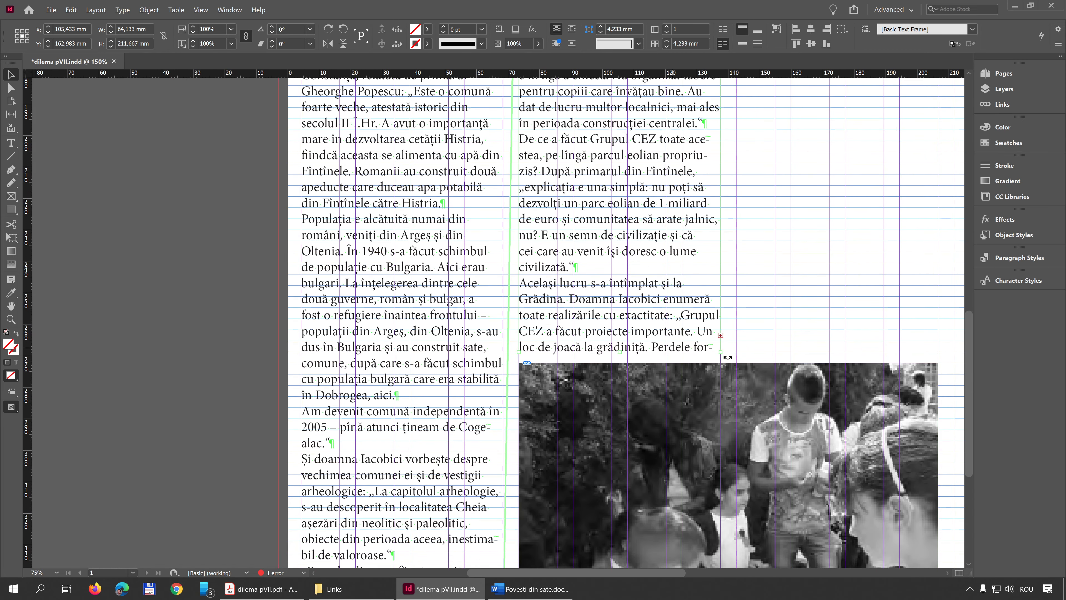
scroll(761, 355, up, 5)
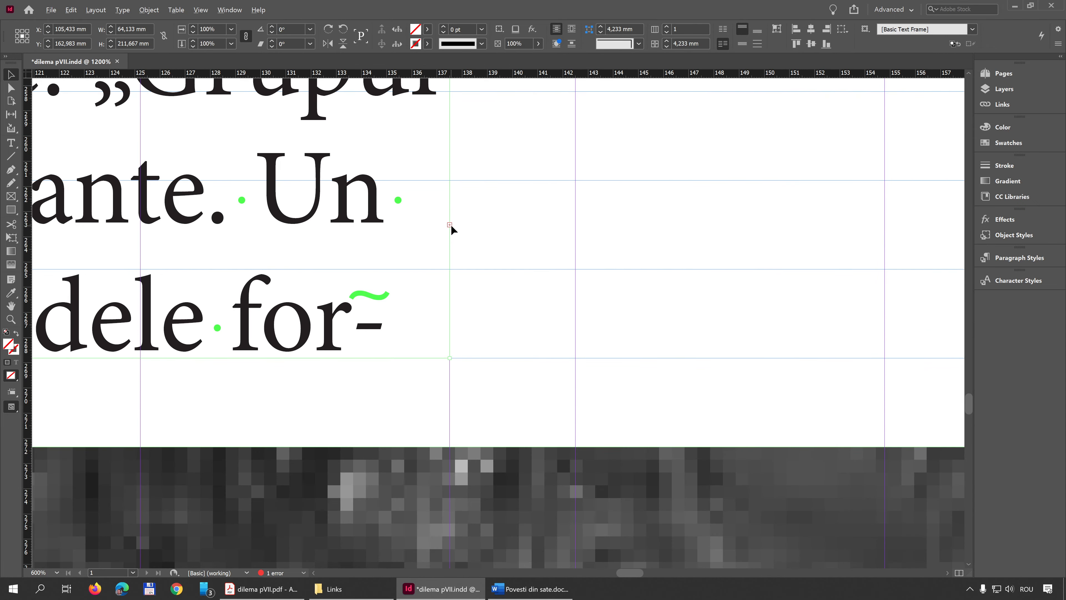
scroll(452, 226, down, 2)
scroll(457, 245, down, 4)
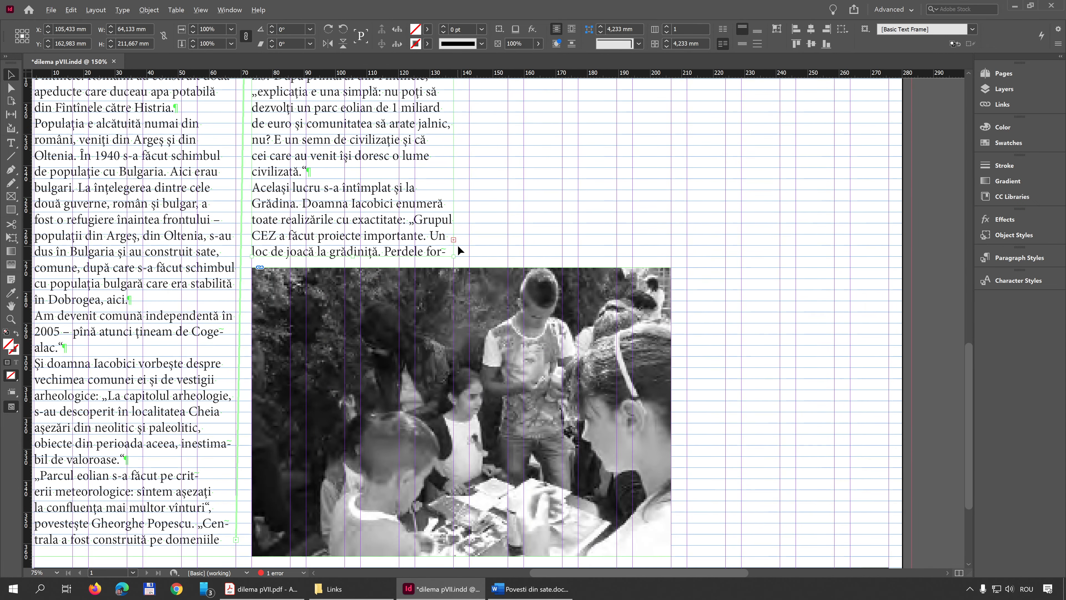
scroll(457, 245, up, 1)
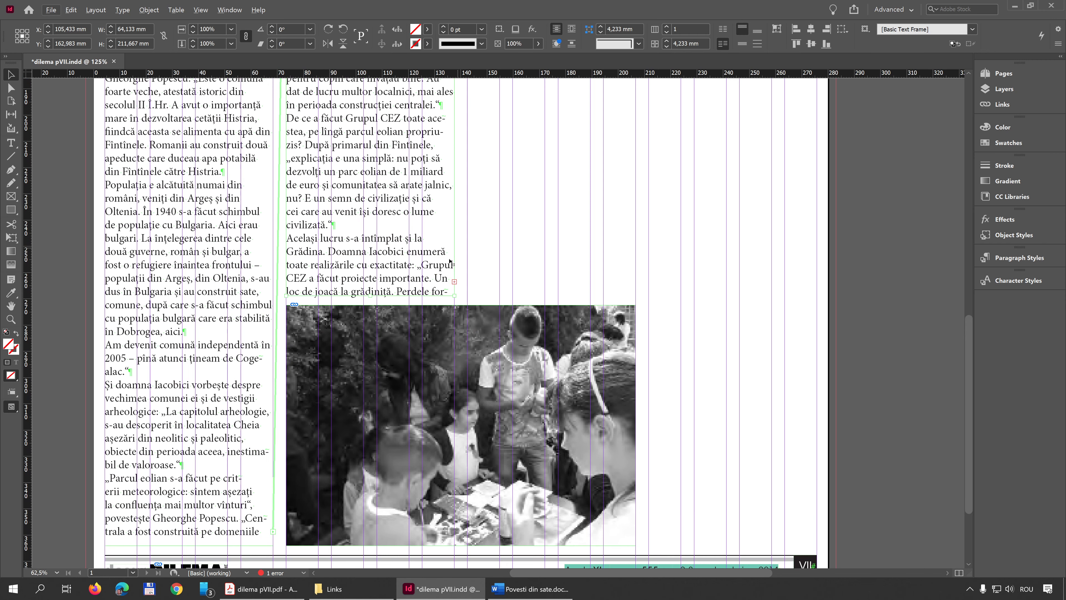
click(455, 281)
scroll(546, 252, up, 4)
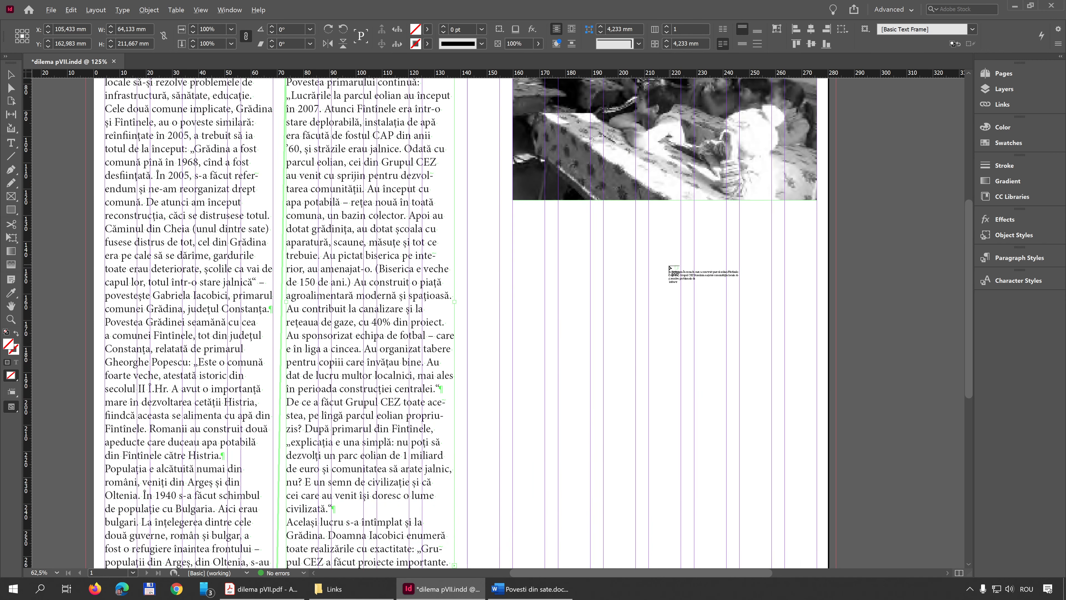
drag(649, 209, 817, 395)
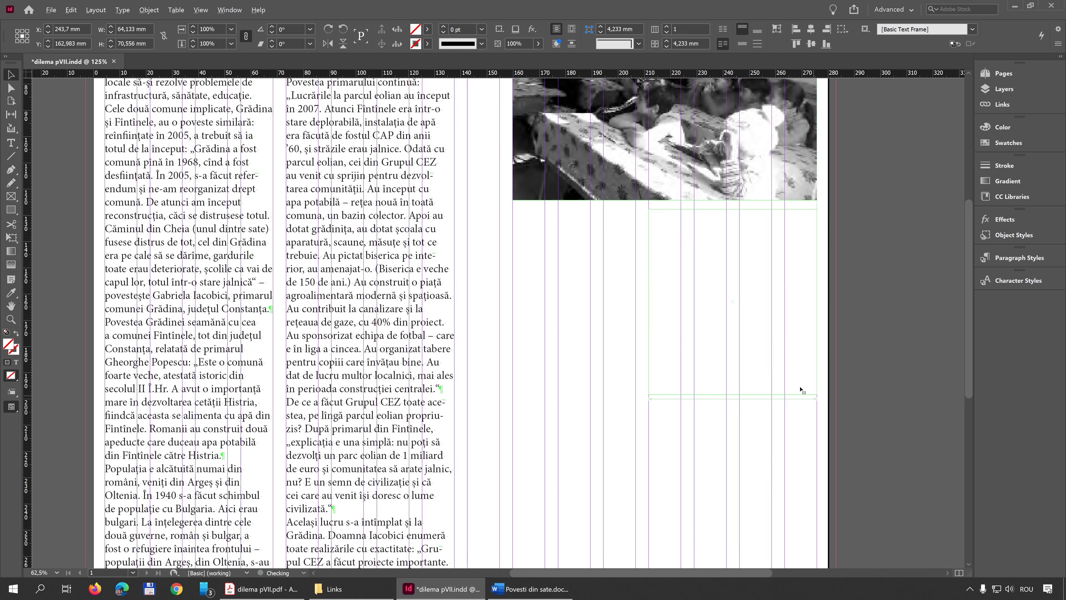
Extend the last column's text frame down to the lower photo's bottom edge, making it 236,361 mm high
scroll(722, 289, down, 3)
drag(734, 193, 733, 546)
scroll(710, 375, down, 3)
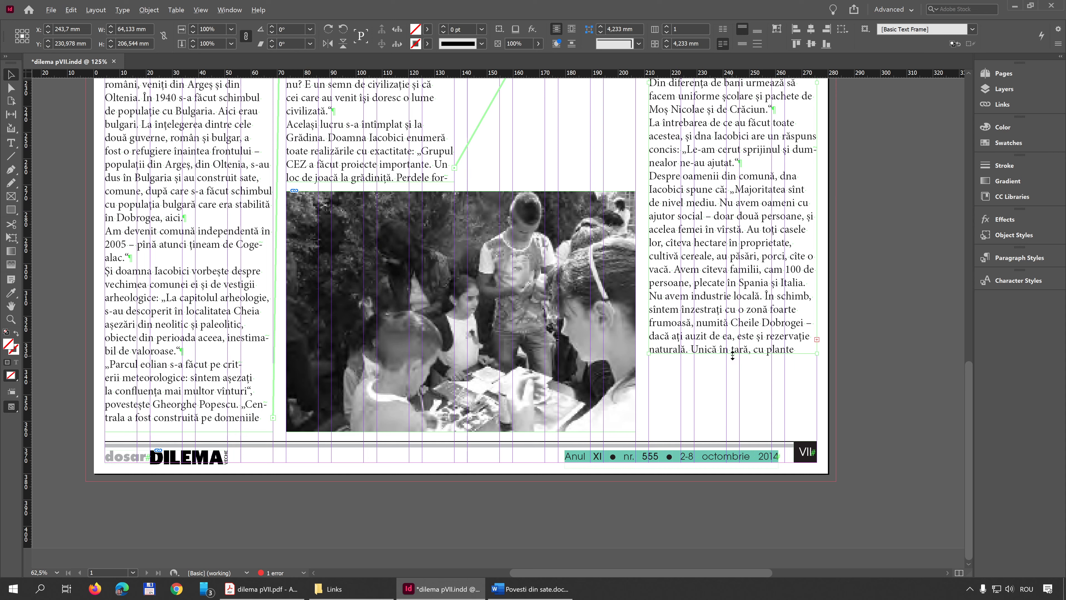
drag(732, 355, 752, 434)
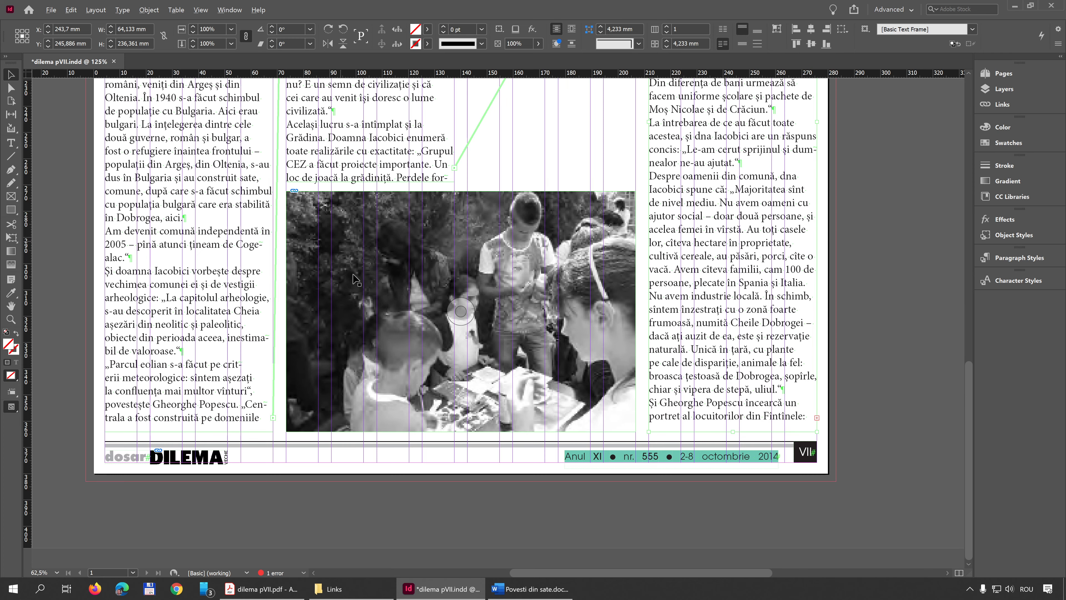
Examine the thread lines linking the text columns and the option that shows or hides text threads
scroll(713, 330, up, 3)
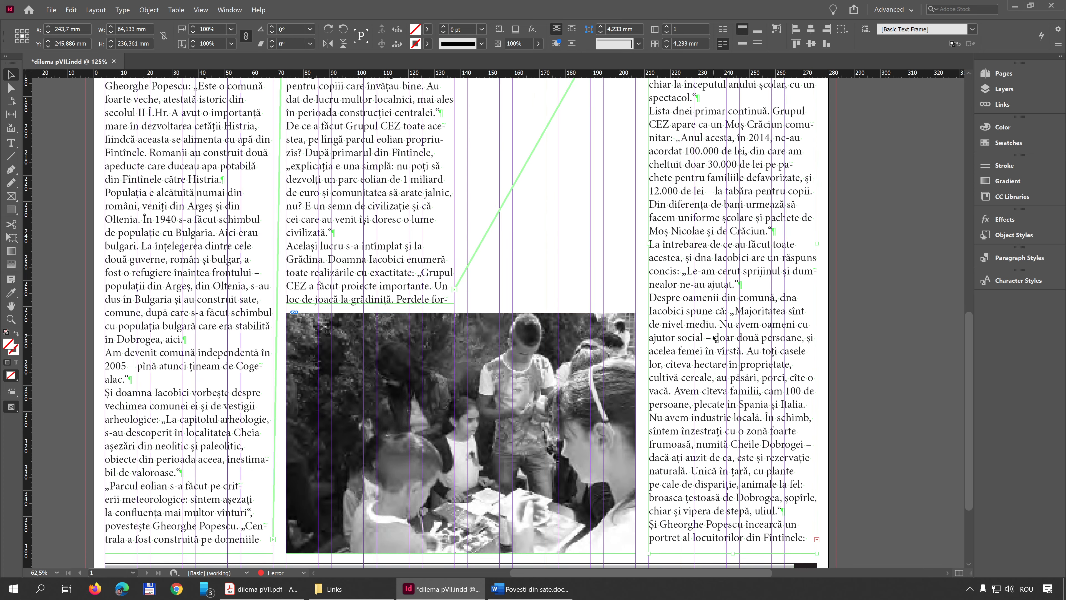
scroll(715, 338, up, 6)
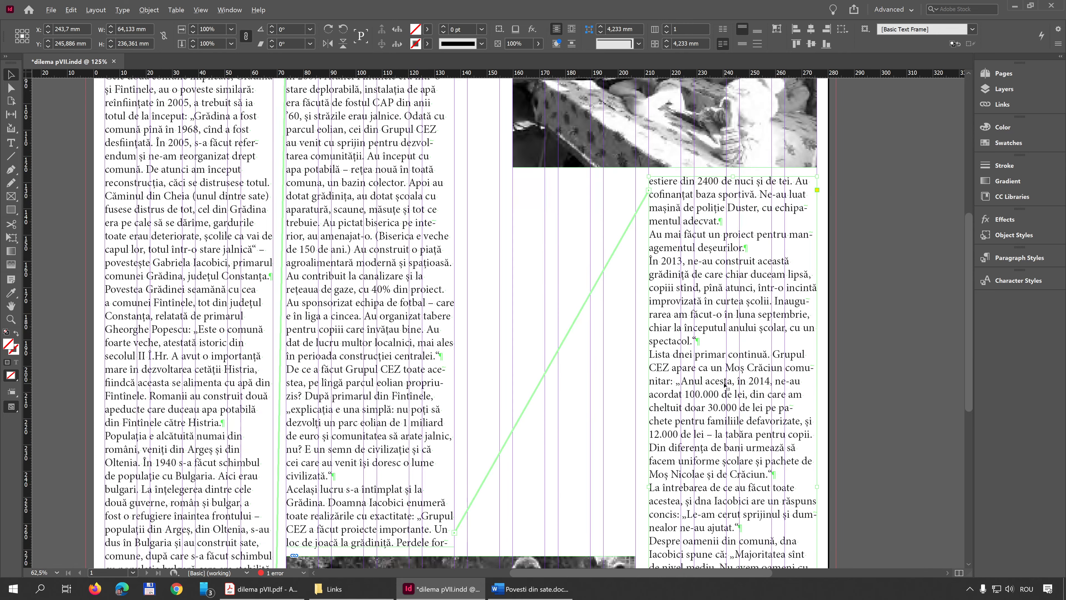
scroll(563, 406, down, 3)
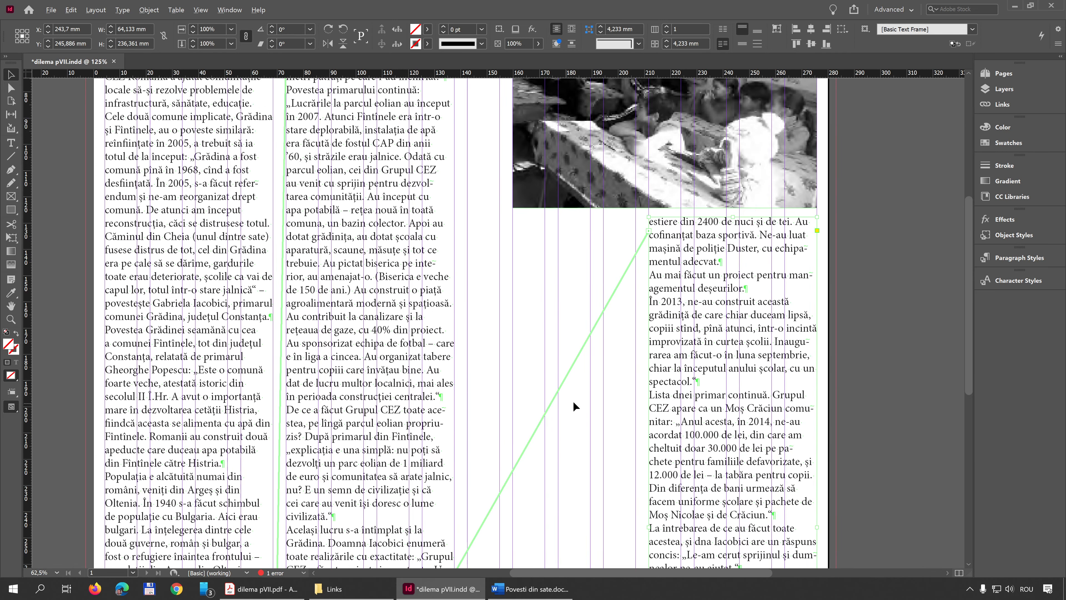
scroll(463, 391, down, 2)
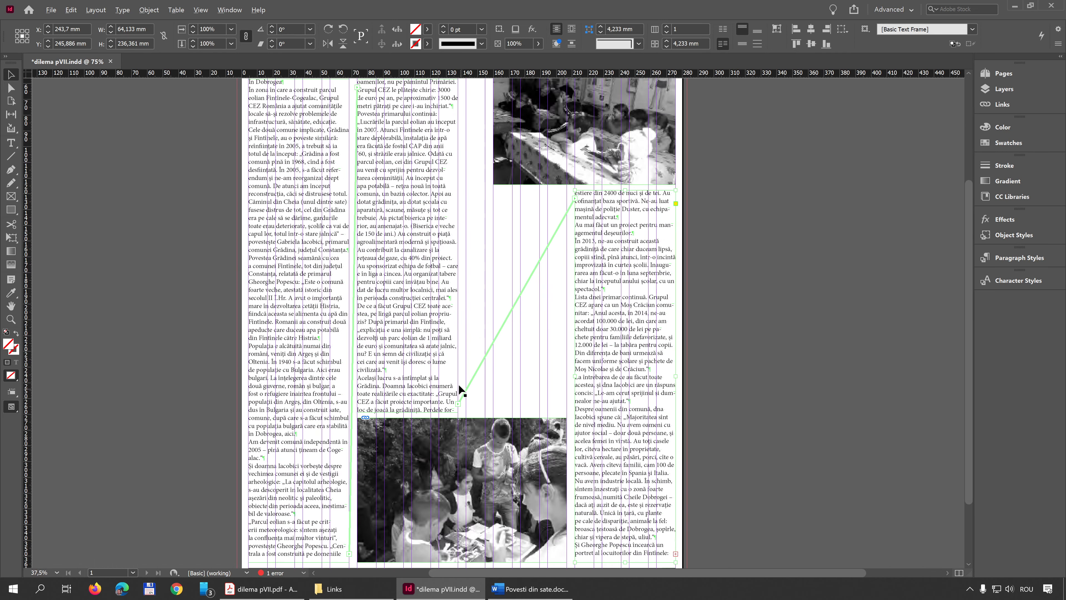
drag(484, 310, 609, 228)
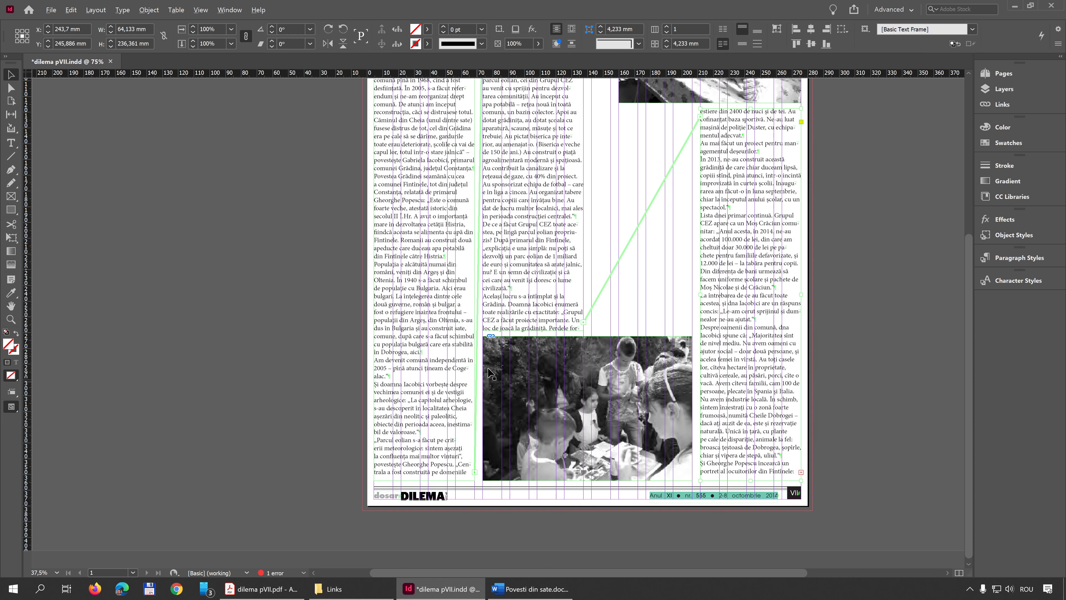
scroll(508, 309, up, 3)
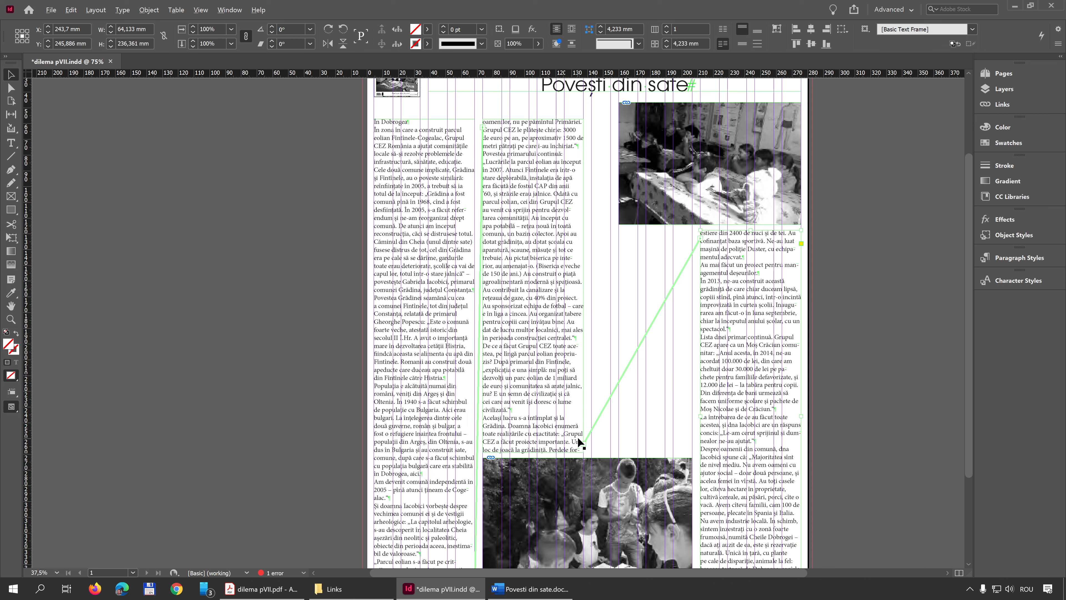
click(201, 10)
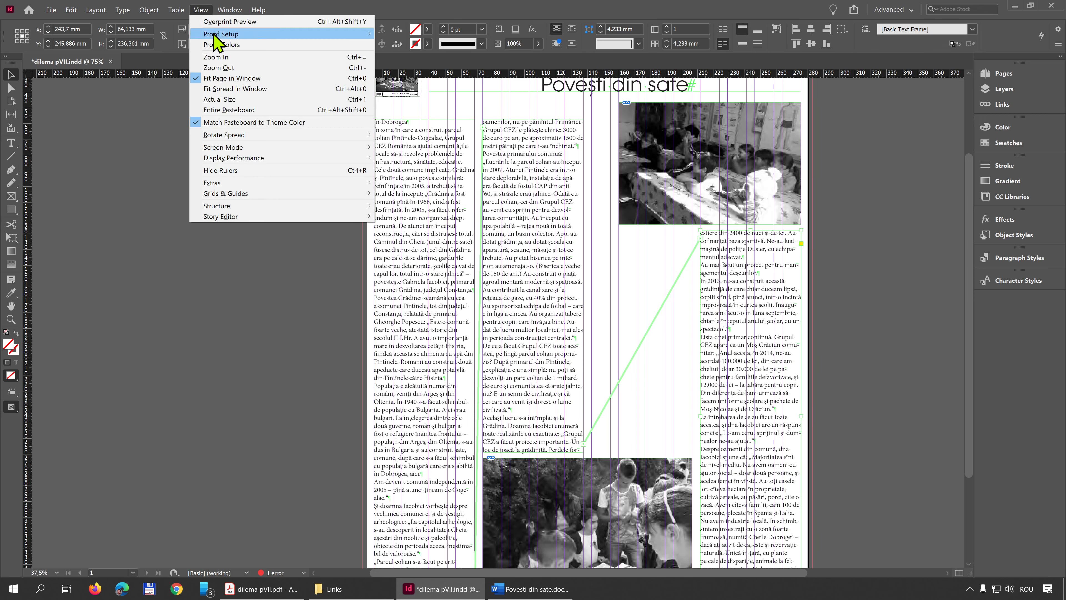
mouse_move(281, 183)
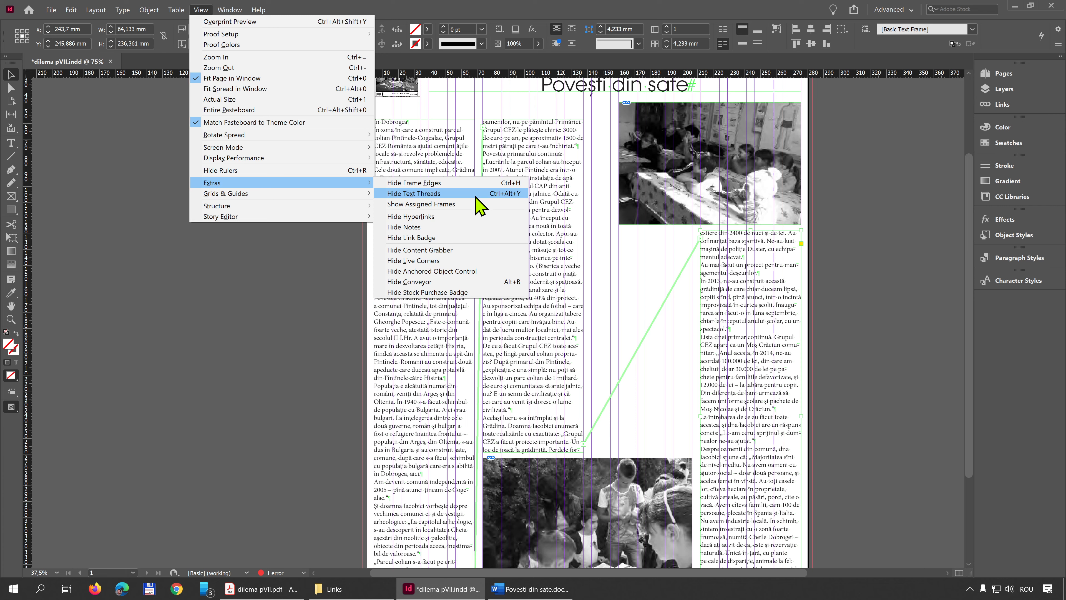
click(505, 14)
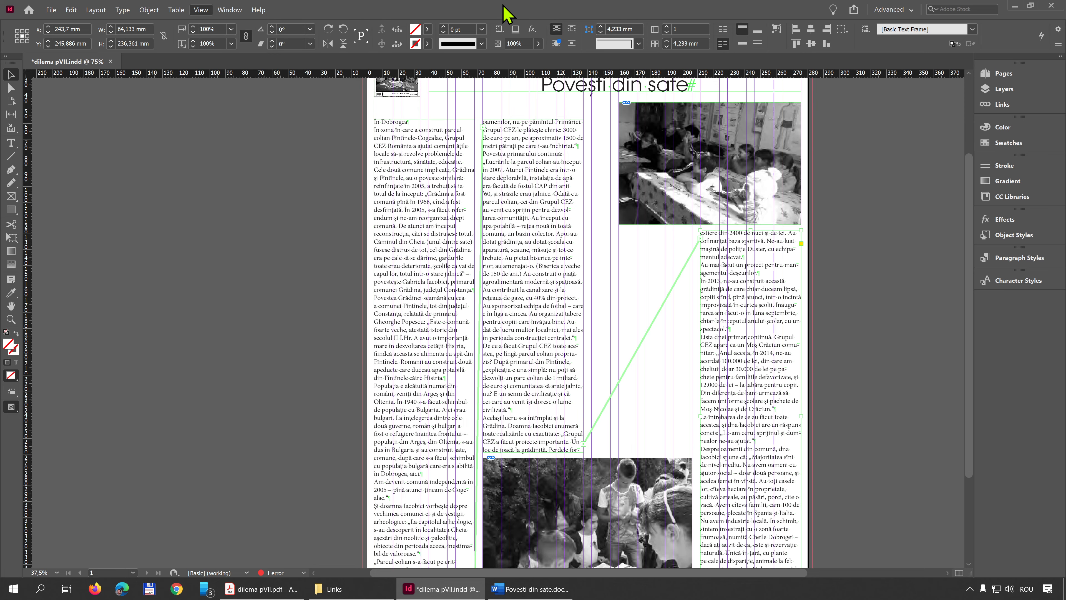
scroll(480, 409, down, 3)
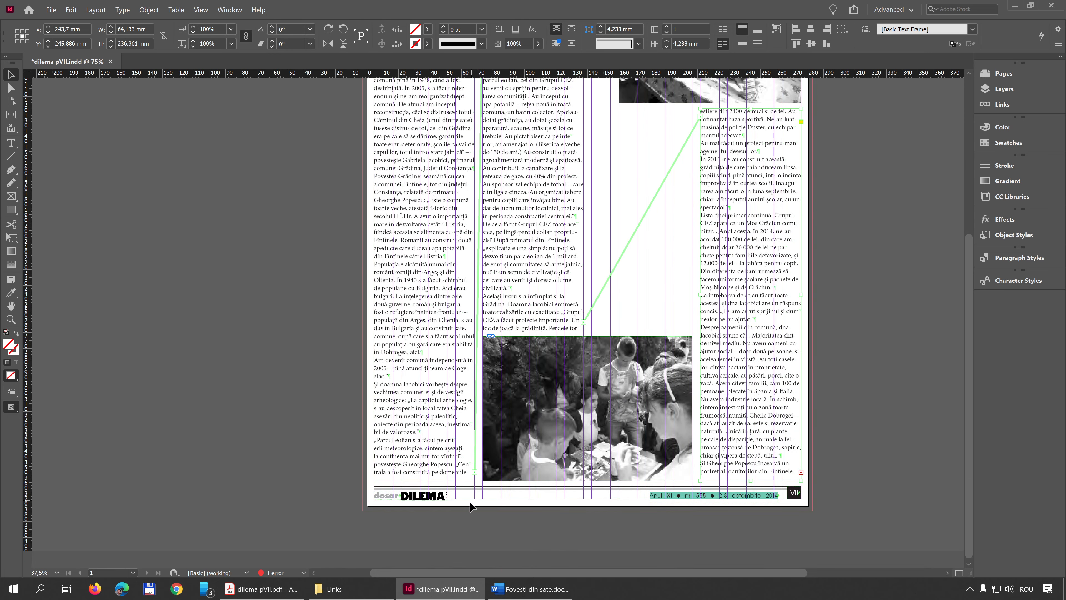
scroll(476, 484, up, 5)
scroll(478, 470, down, 3)
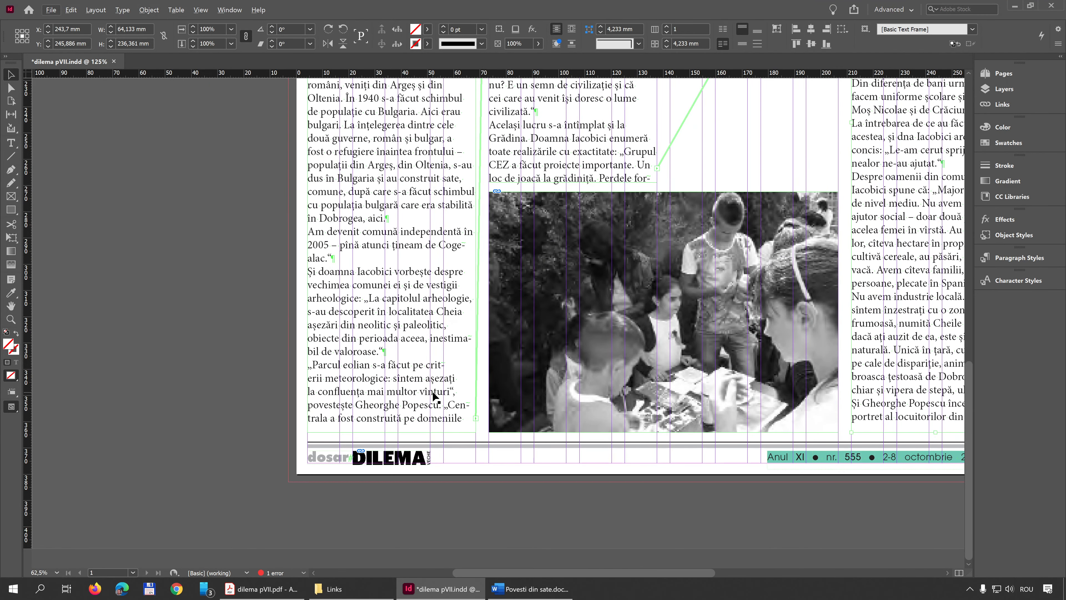
Draw a small empty text frame over the lower photo with the Type tool
key(t)
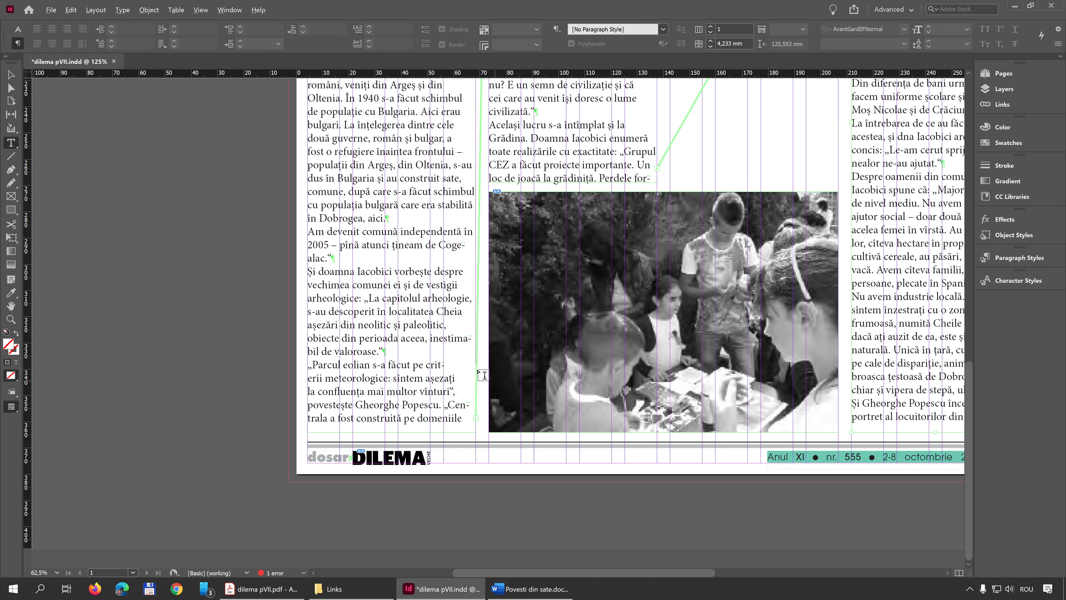
drag(546, 331, 505, 431)
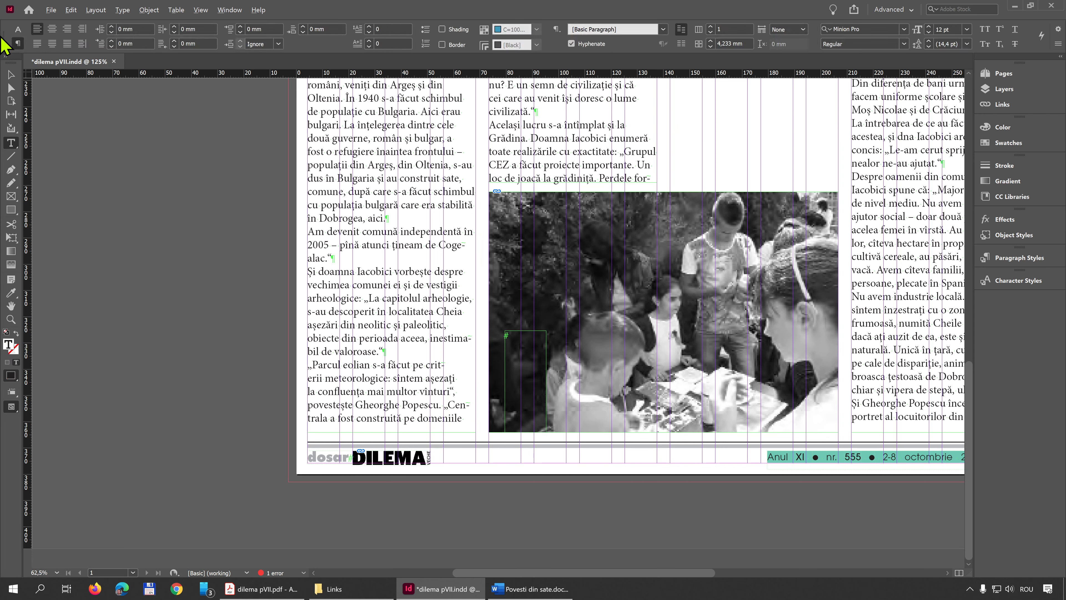
click(13, 75)
Examine the thread from the first column frame's out port to the second column frame's in port, and return to the full-page view
scroll(506, 435, up, 6)
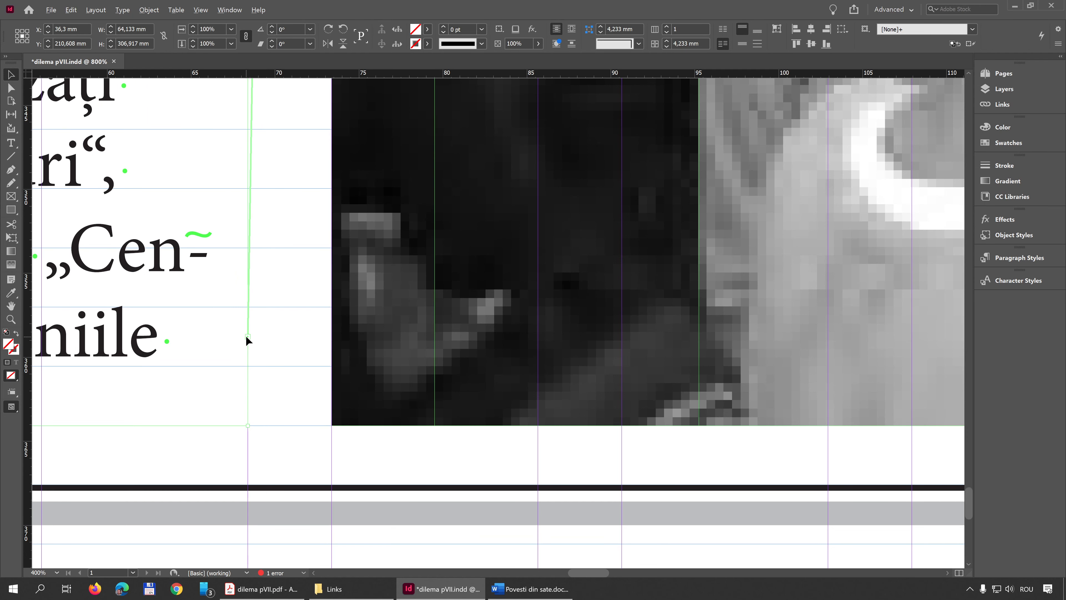
scroll(318, 314, up, 10)
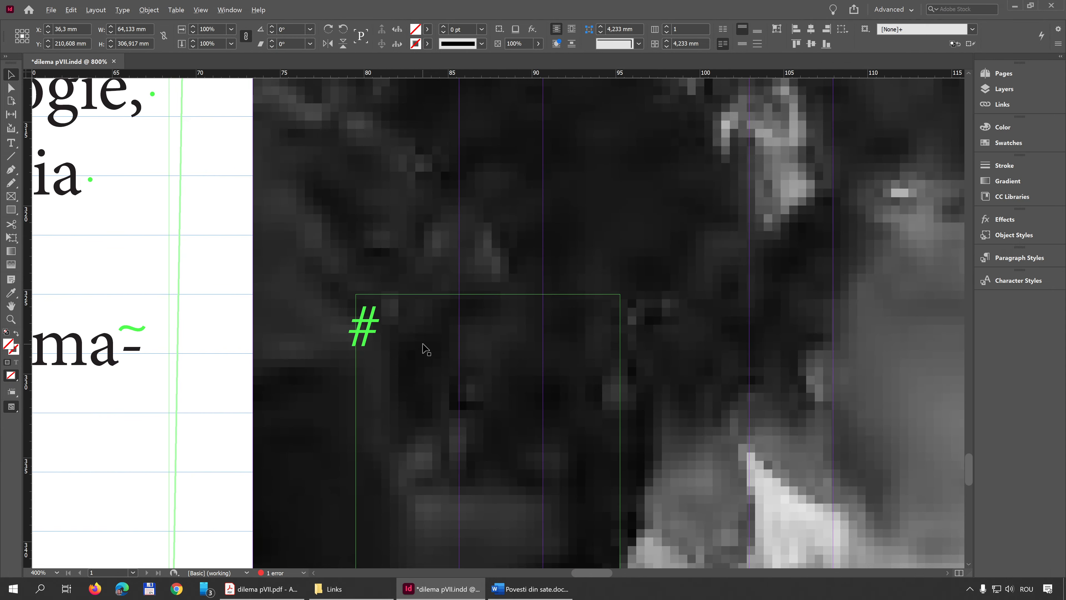
scroll(420, 344, down, 7)
drag(404, 231, 411, 461)
drag(402, 109, 382, 283)
scroll(384, 229, up, 5)
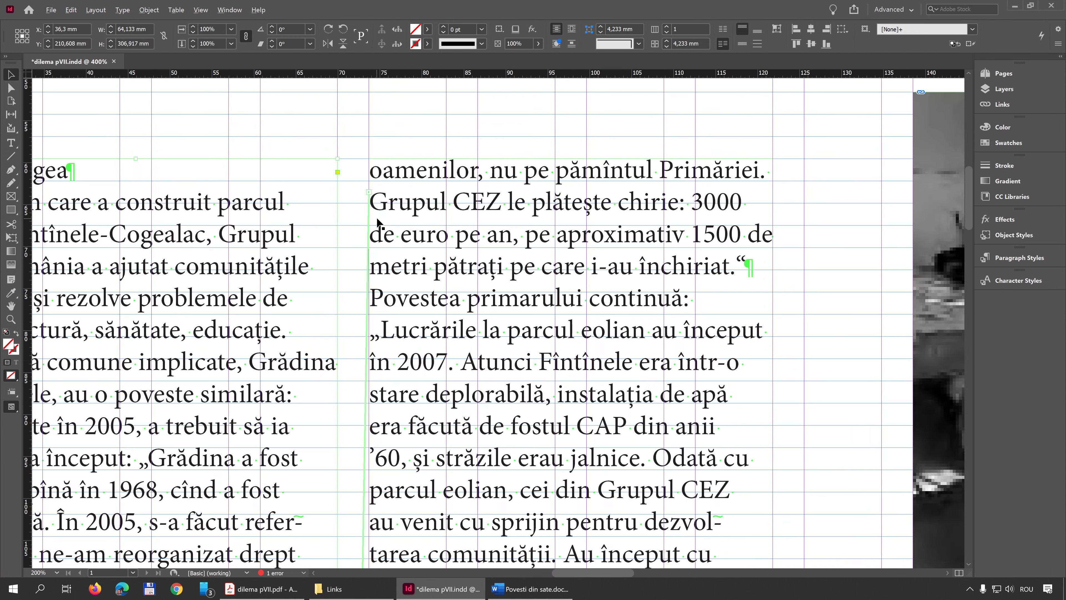
scroll(375, 197, down, 1)
drag(331, 196, 329, 275)
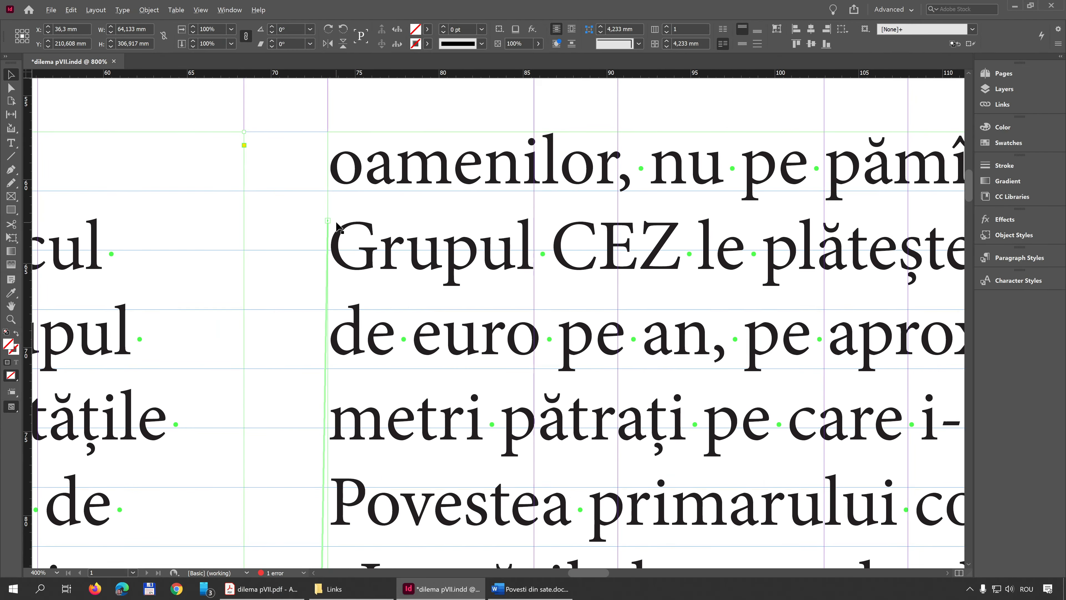
key(ctrl+0)
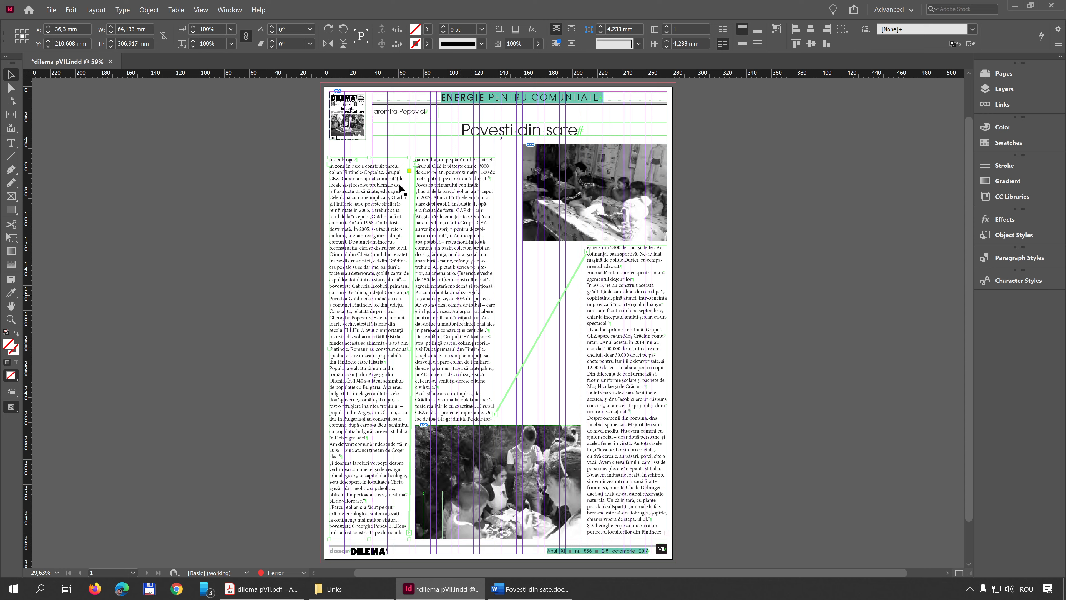
Delete the empty text frame over the lower photo and select the first column's text frame
click(444, 359)
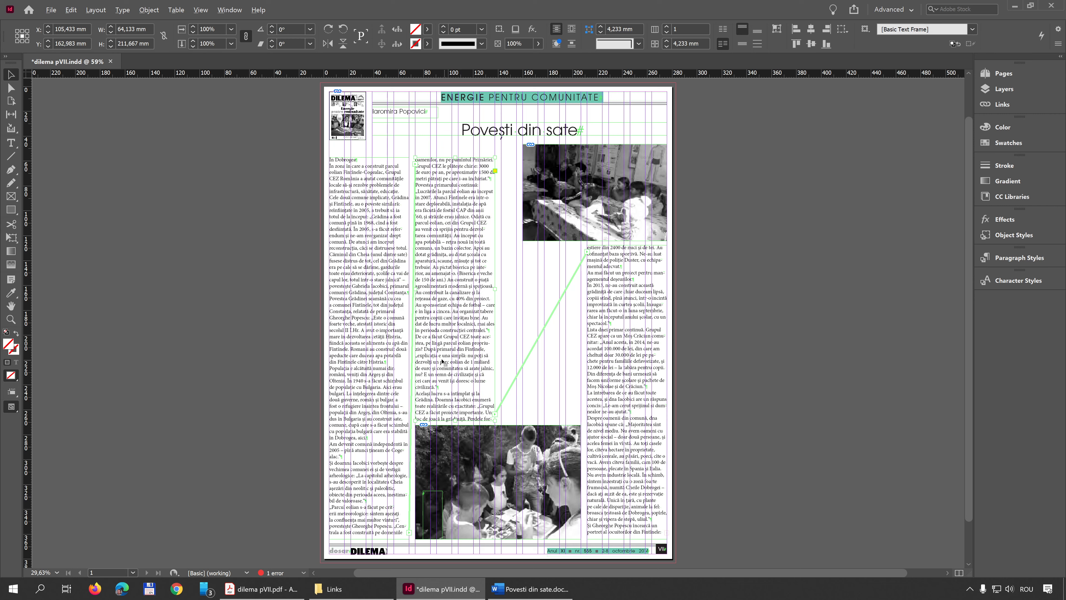
click(433, 513)
key(Delete)
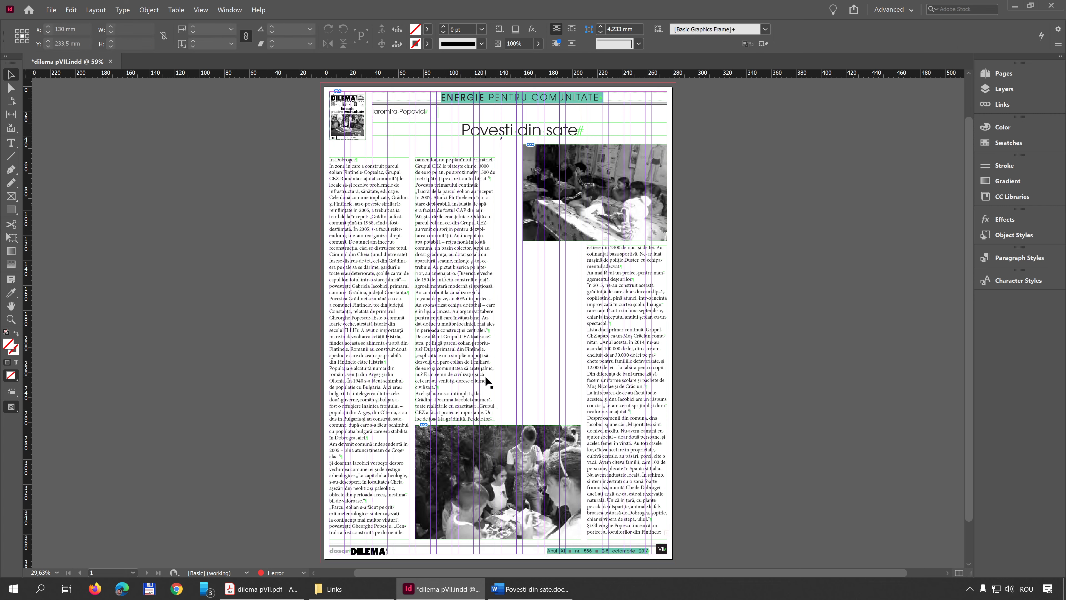
click(383, 263)
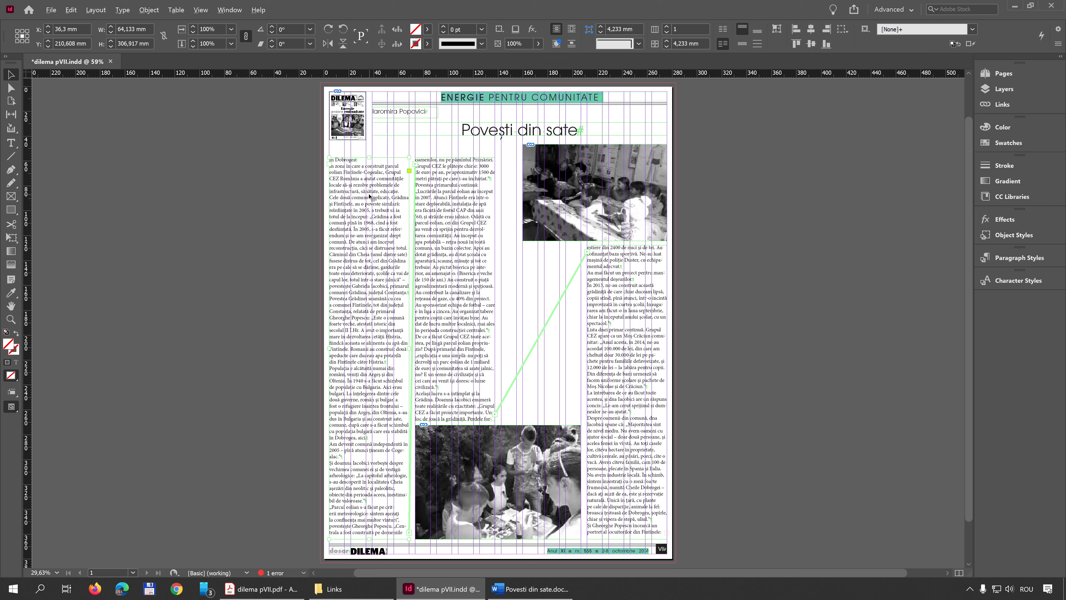
Try extending the first column's text frame upward to a height of 317,5 mm, and undo the resize
scroll(354, 165, up, 5)
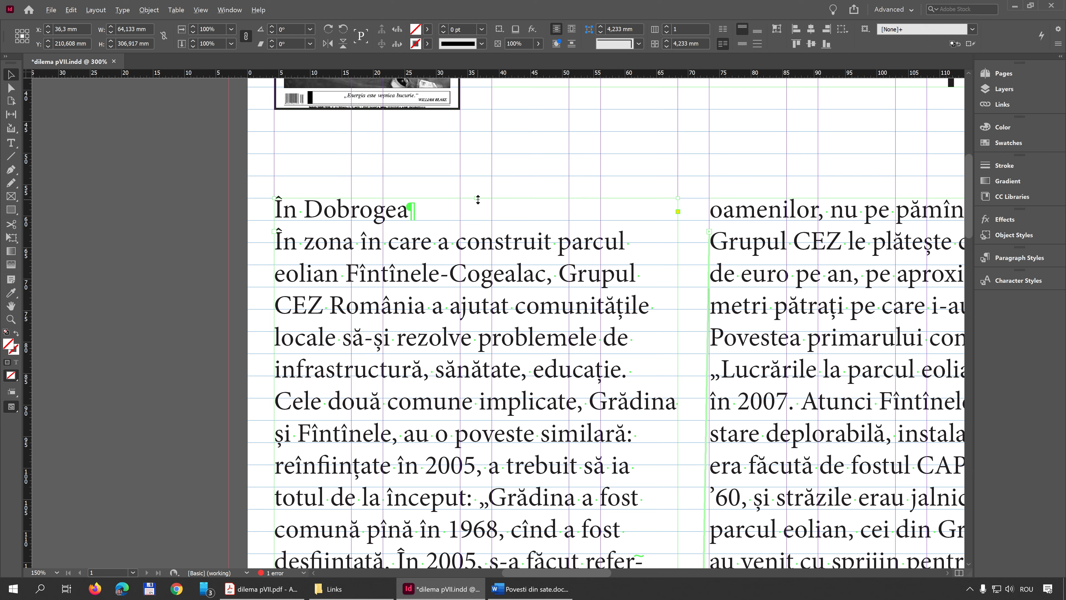
drag(477, 199, 469, 132)
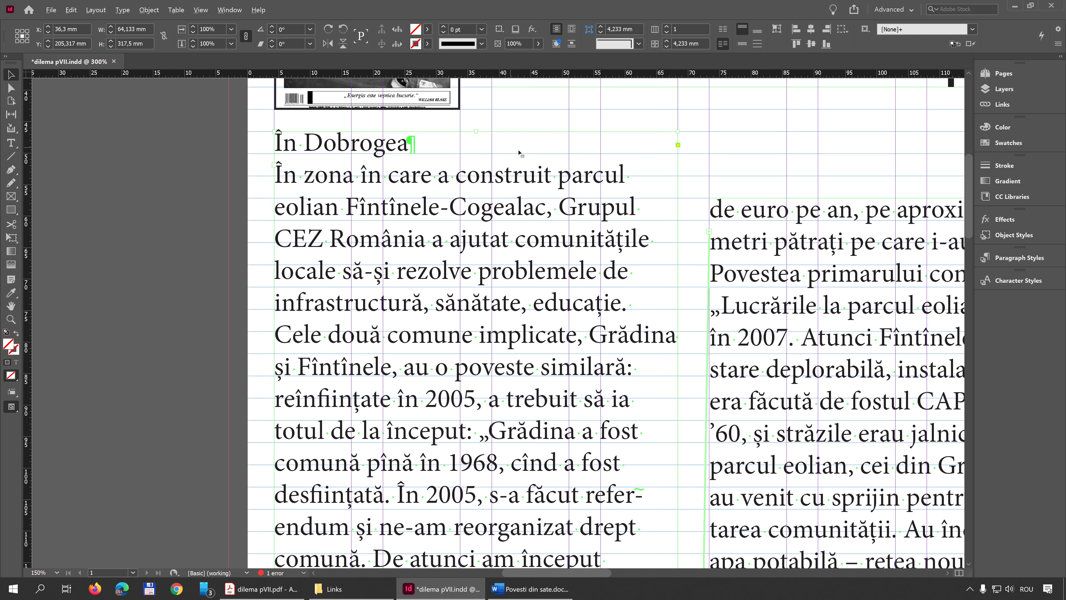
scroll(520, 361, down, 15)
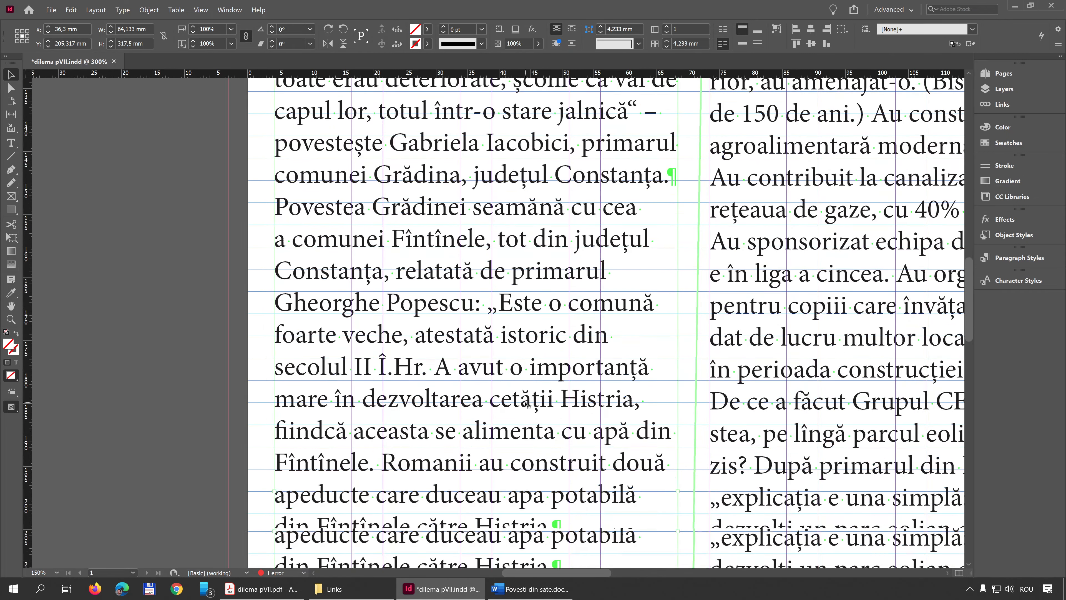
scroll(526, 403, up, 5)
scroll(526, 403, up, 10)
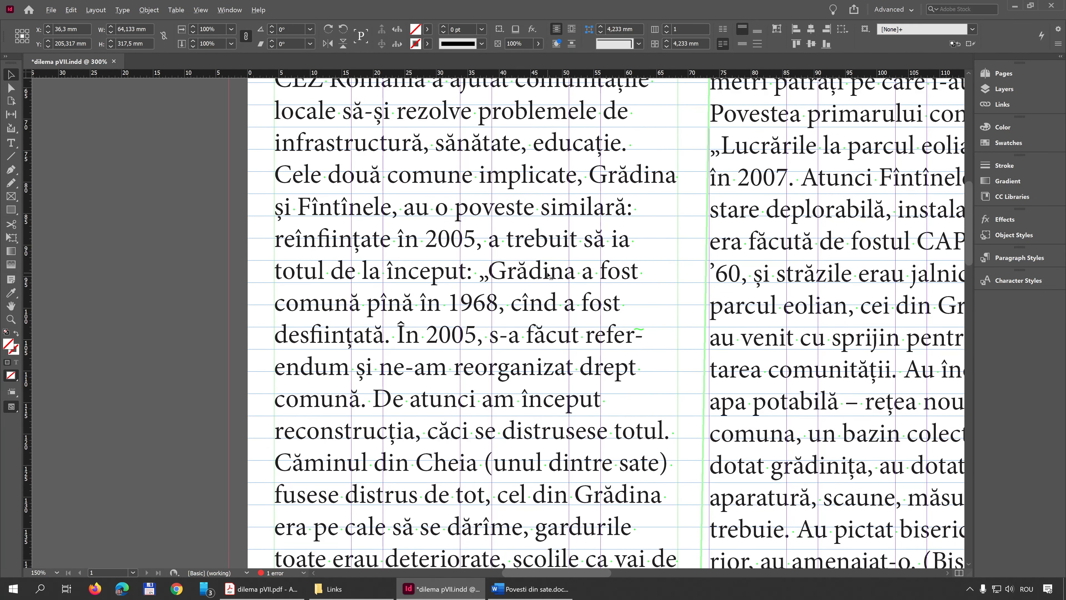
scroll(564, 318, down, 4)
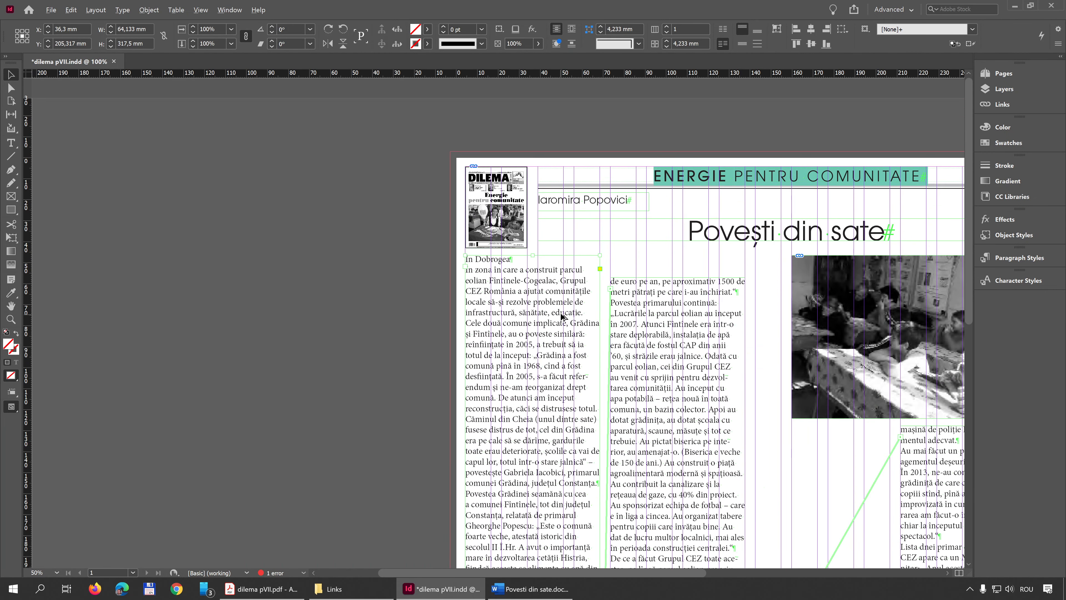
scroll(561, 316, down, 5)
scroll(552, 247, down, 2)
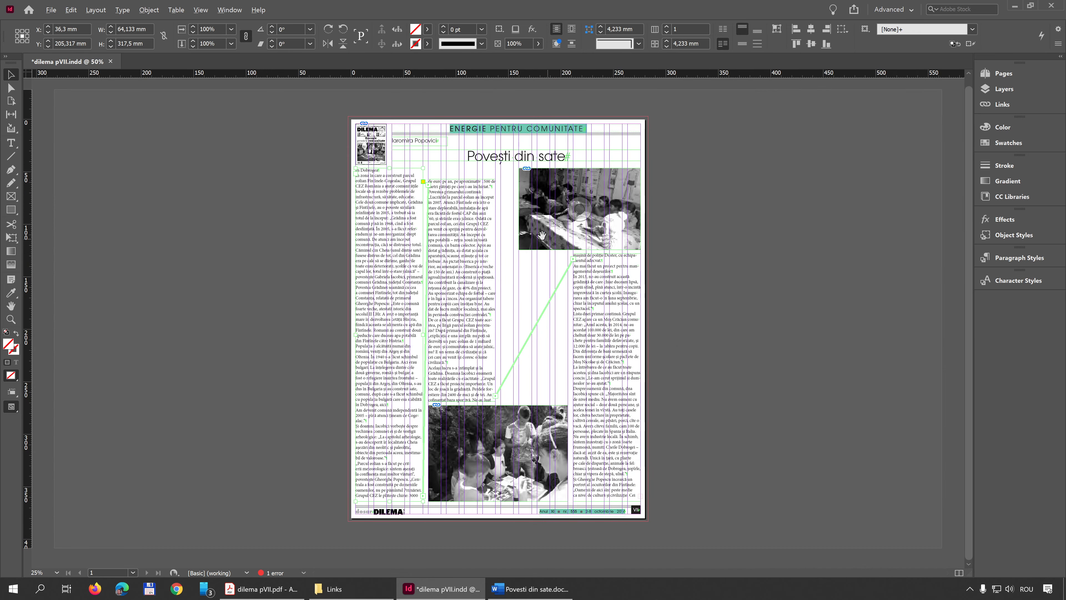
key(ctrl+z)
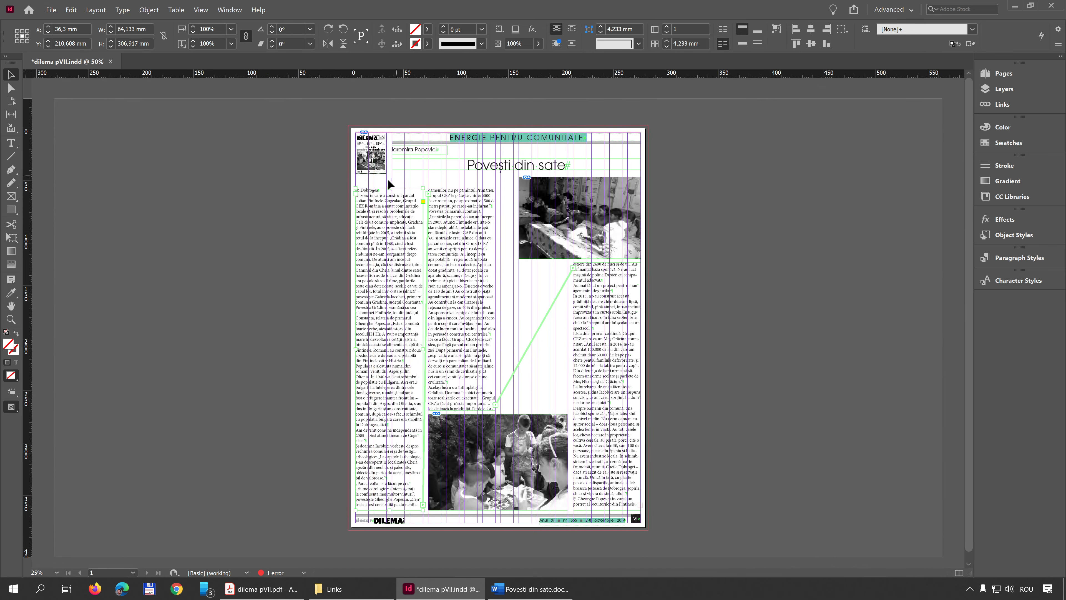
Raise the top edge of the first column's text frame toward the cover thumbnail, to a height of 317,5 mm
scroll(447, 194, up, 5)
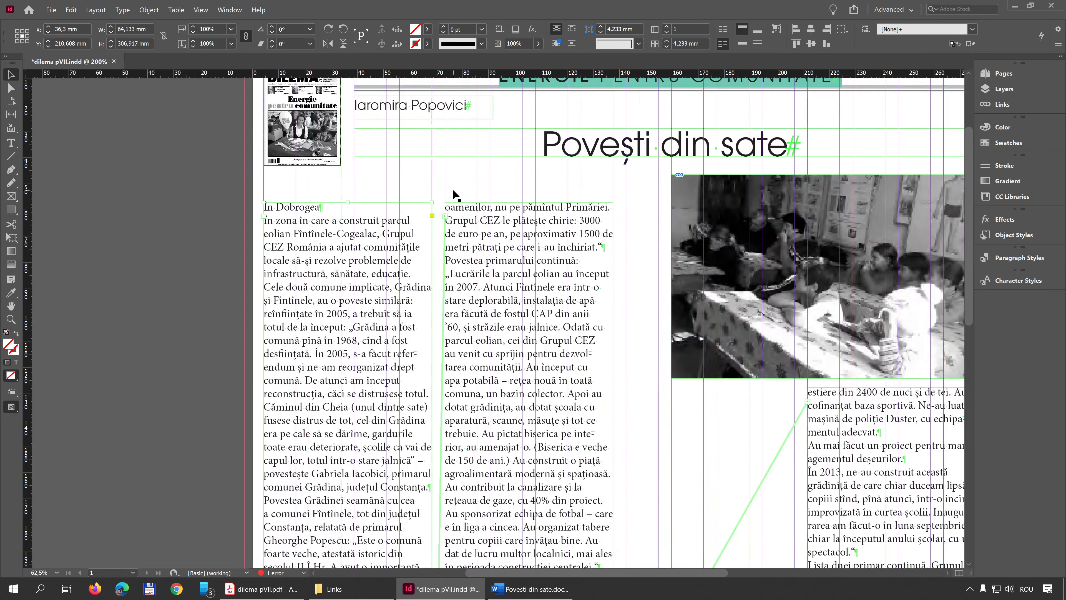
scroll(447, 229, down, 4)
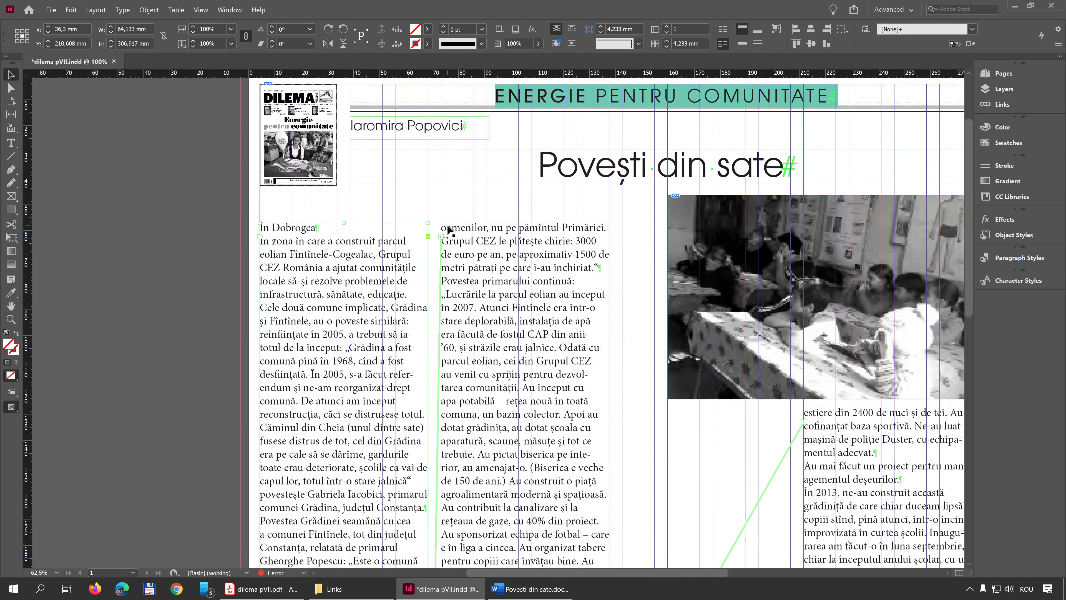
scroll(433, 232, up, 1)
scroll(432, 232, up, 1)
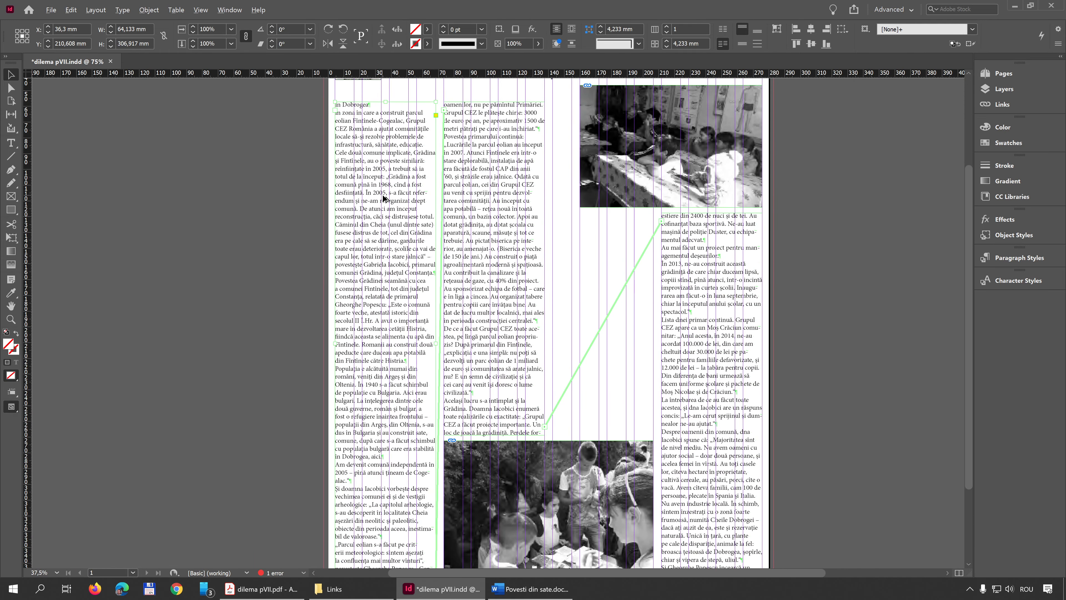
scroll(385, 198, down, 1)
drag(388, 180, 387, 169)
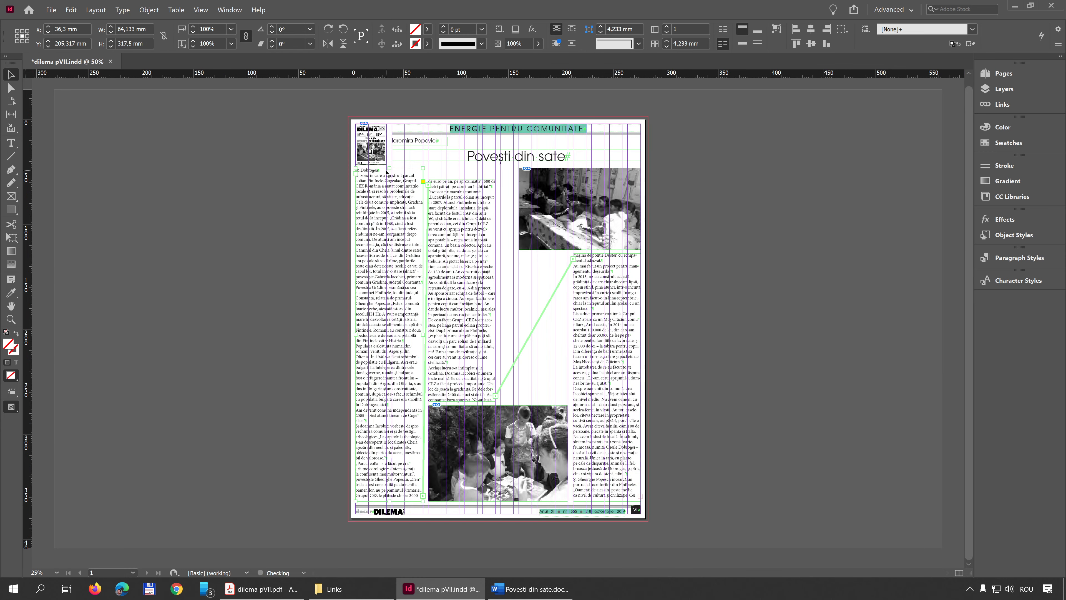
scroll(366, 509, up, 10)
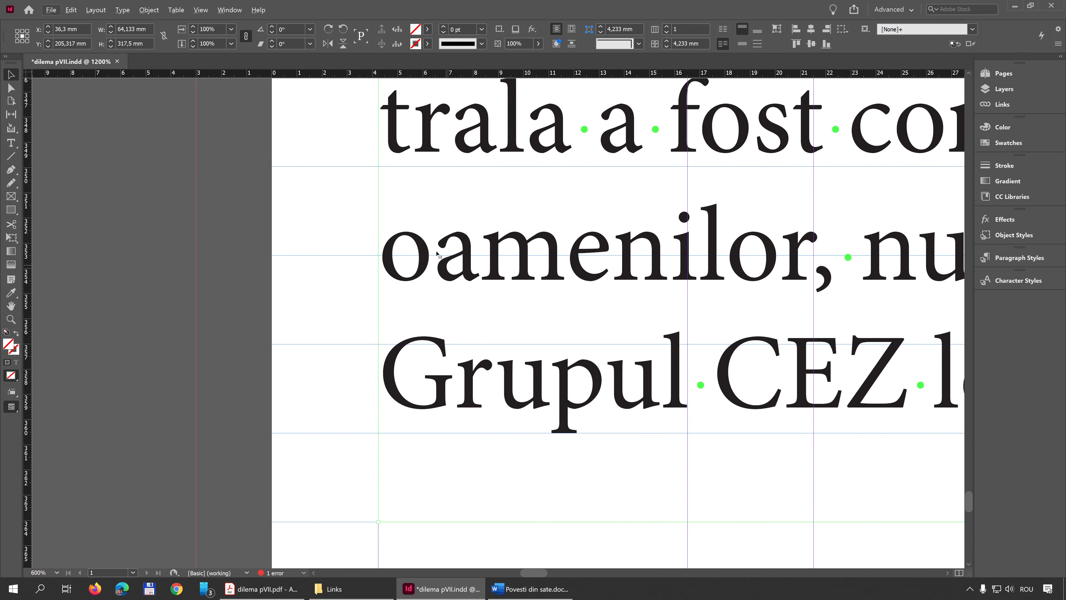
scroll(424, 273, down, 6)
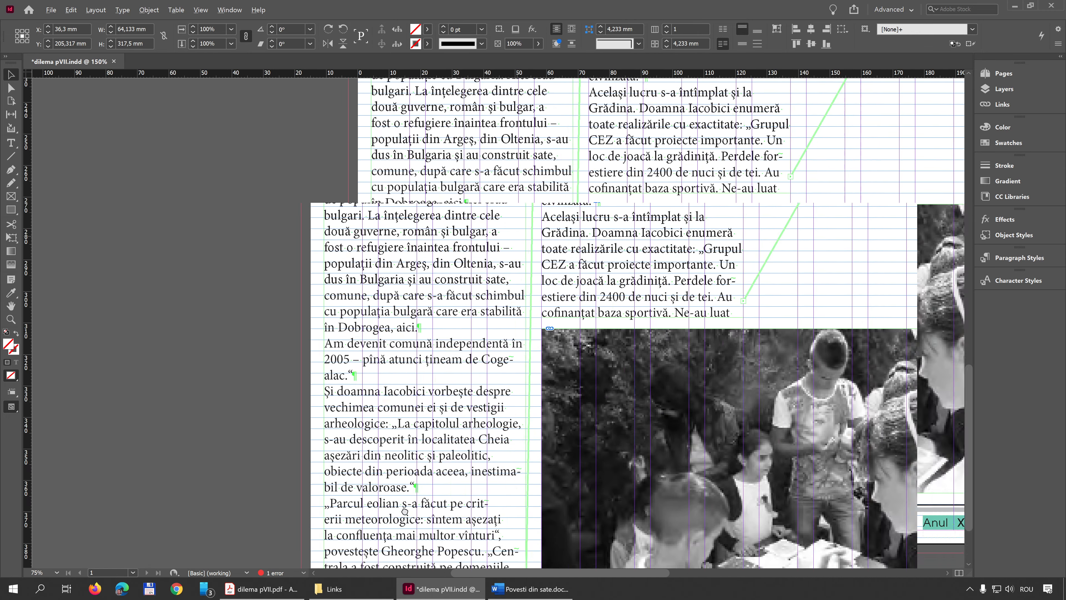
Raise the second column frame's top edge level with the first column's, to a height of 222,25 mm
scroll(513, 484, up, 4)
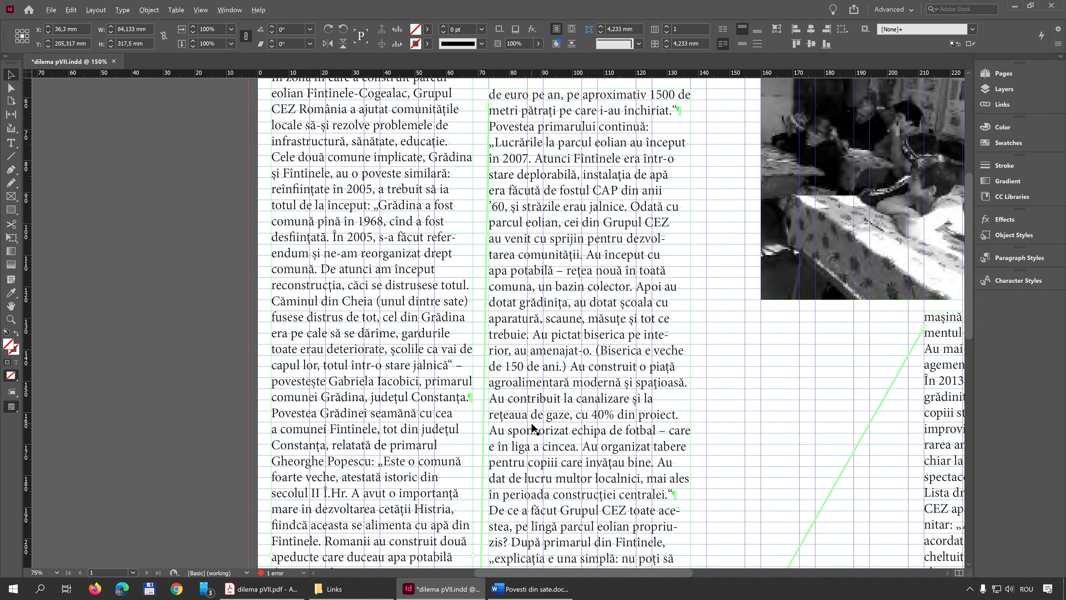
scroll(521, 347, down, 1)
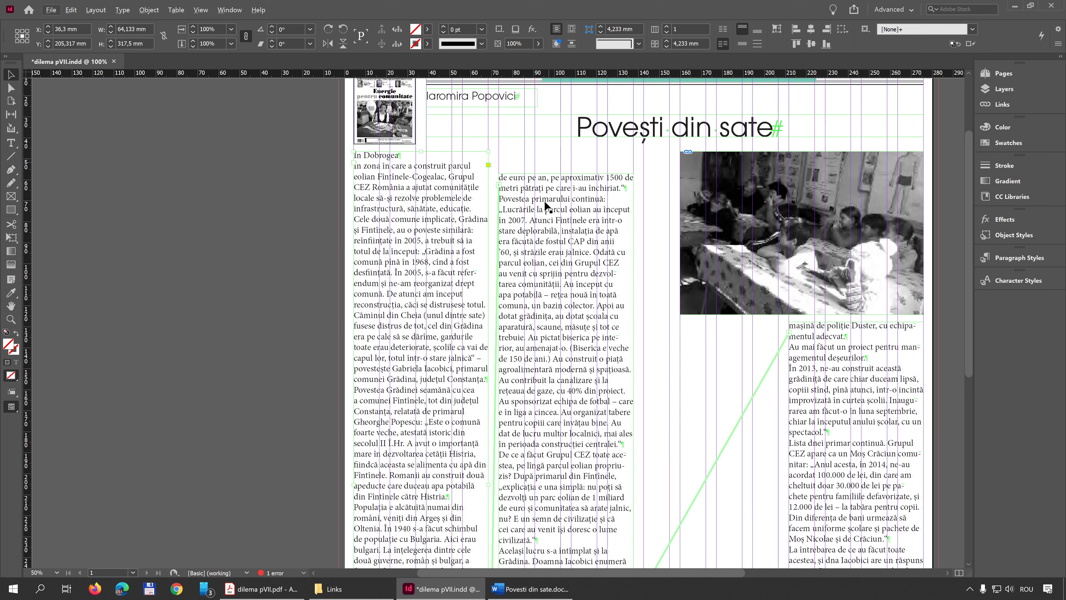
click(568, 173)
drag(568, 173, 568, 152)
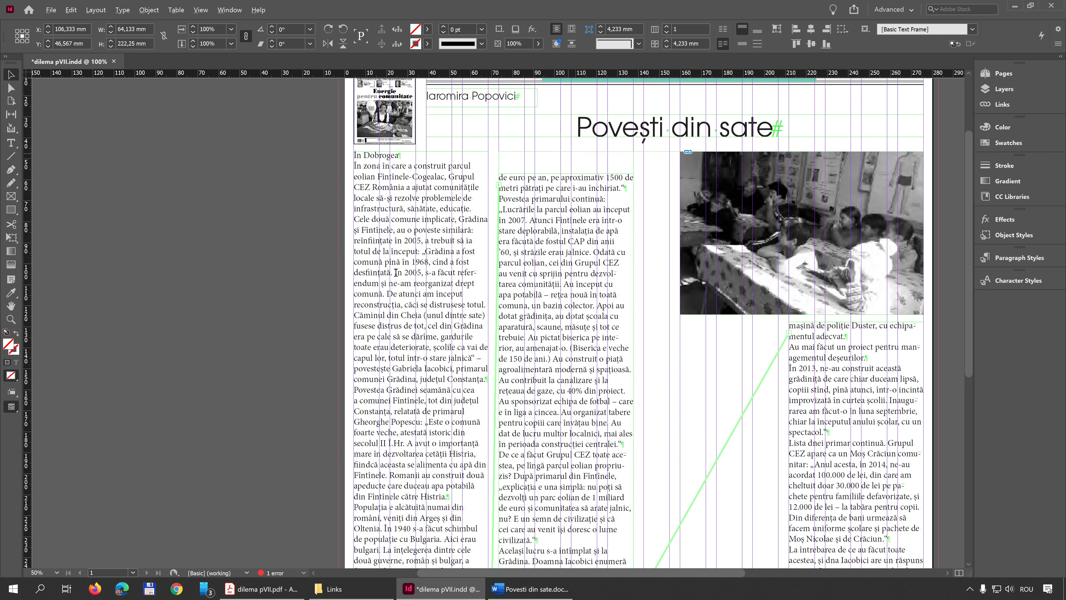
Delete the first column's passage from "În 2005, s-a făcut" through "secolul II Î.Hr.", check the text reflow, and undo the deletion
drag(396, 271, 410, 442)
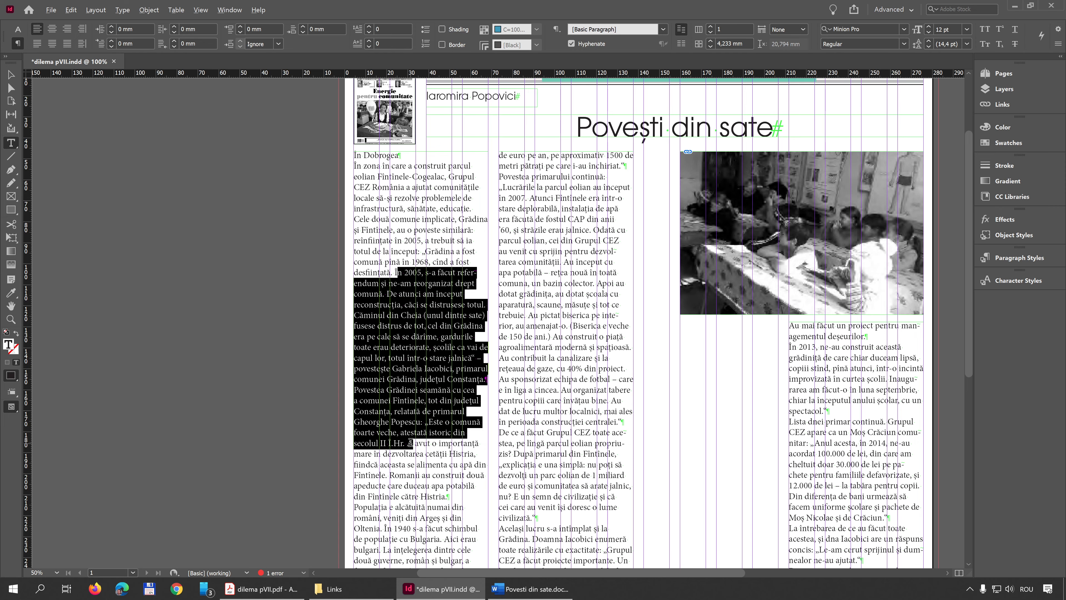
key(Delete)
scroll(418, 443, down, 8)
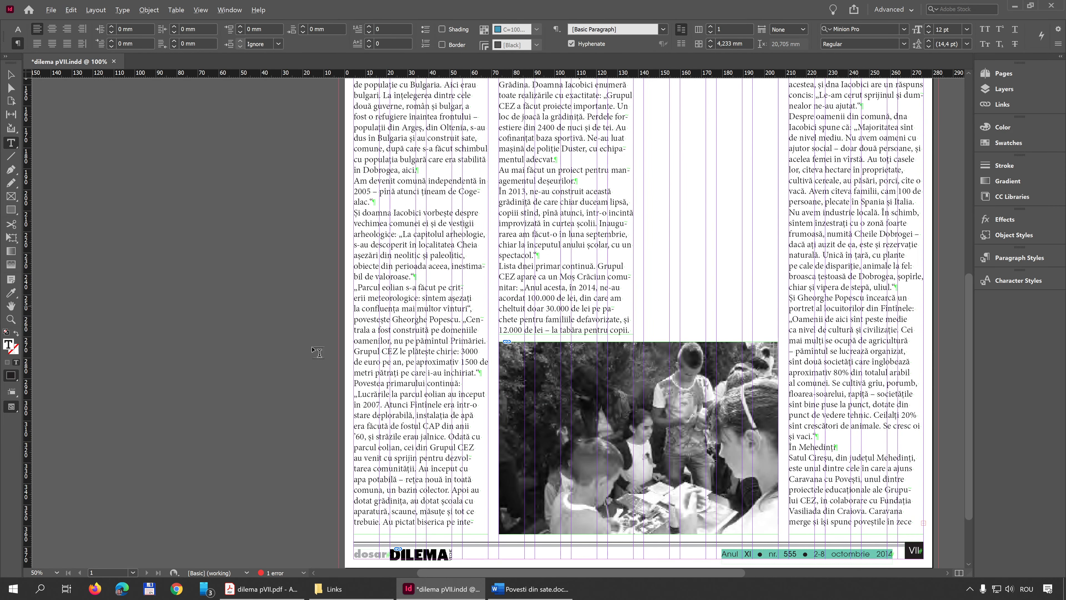
scroll(499, 325, up, 8)
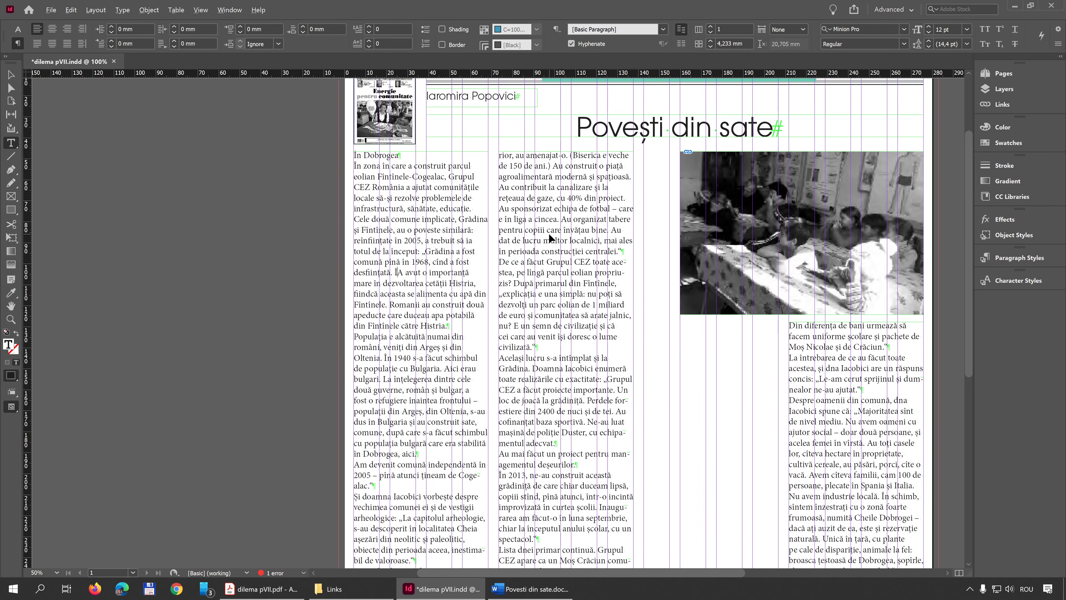
key(ctrl+z)
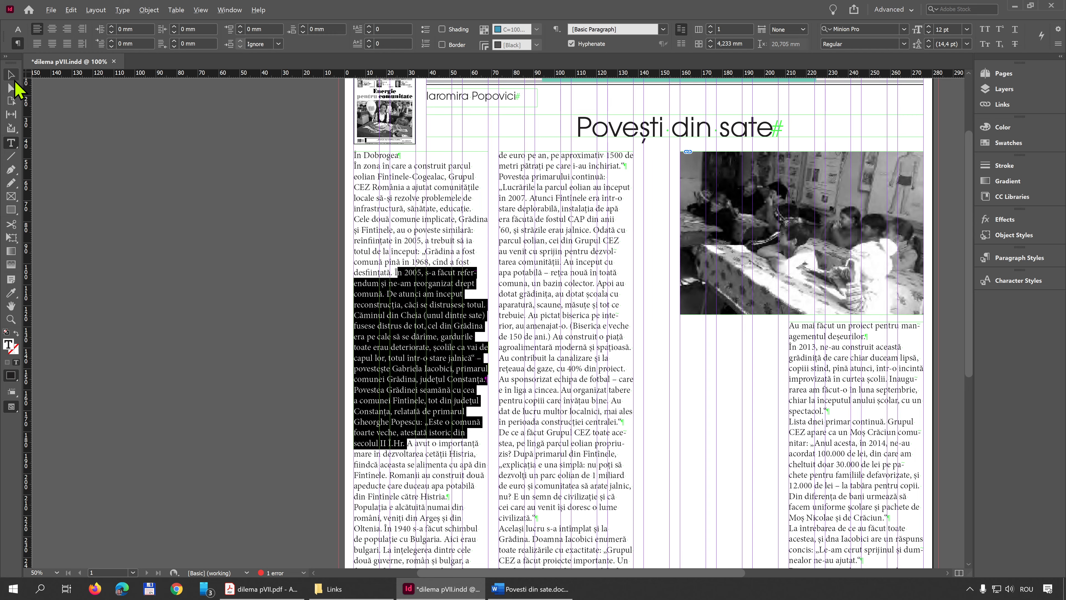
Deselect the text, view the full page, and examine the threads by selecting the third and first column frames
click(12, 77)
click(683, 391)
key(w)
key(w)
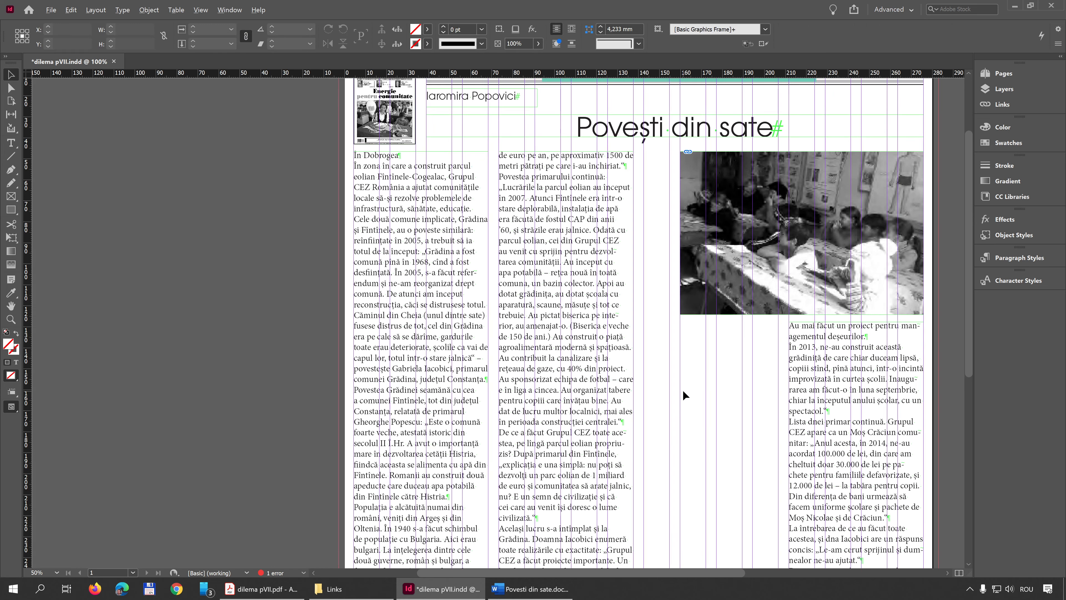
drag(682, 393, 509, 304)
key(ctrl+minus)
key(ctrl+minus)
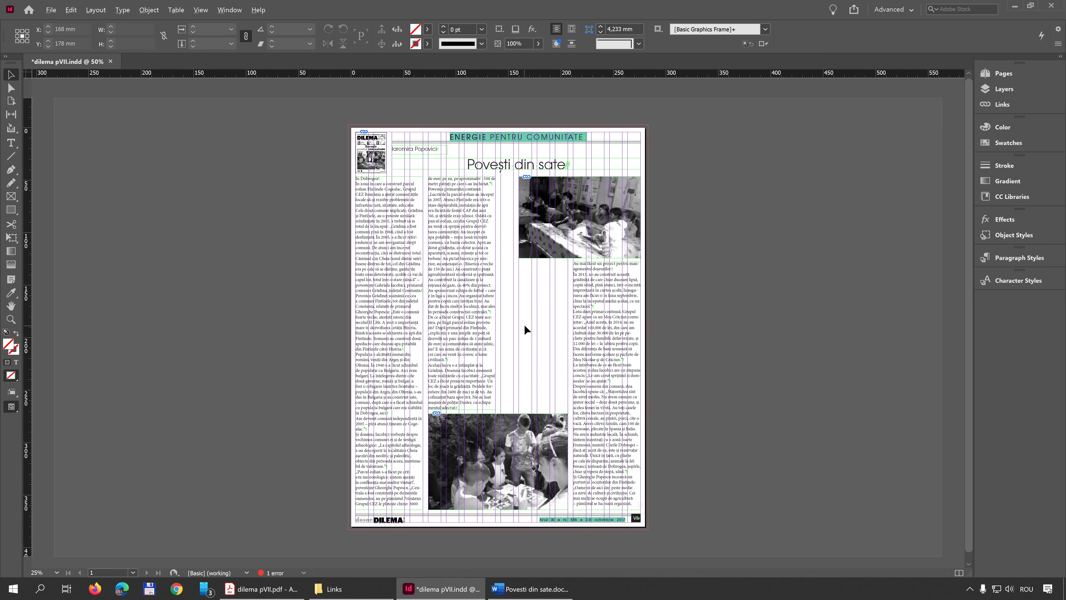
key(alt)
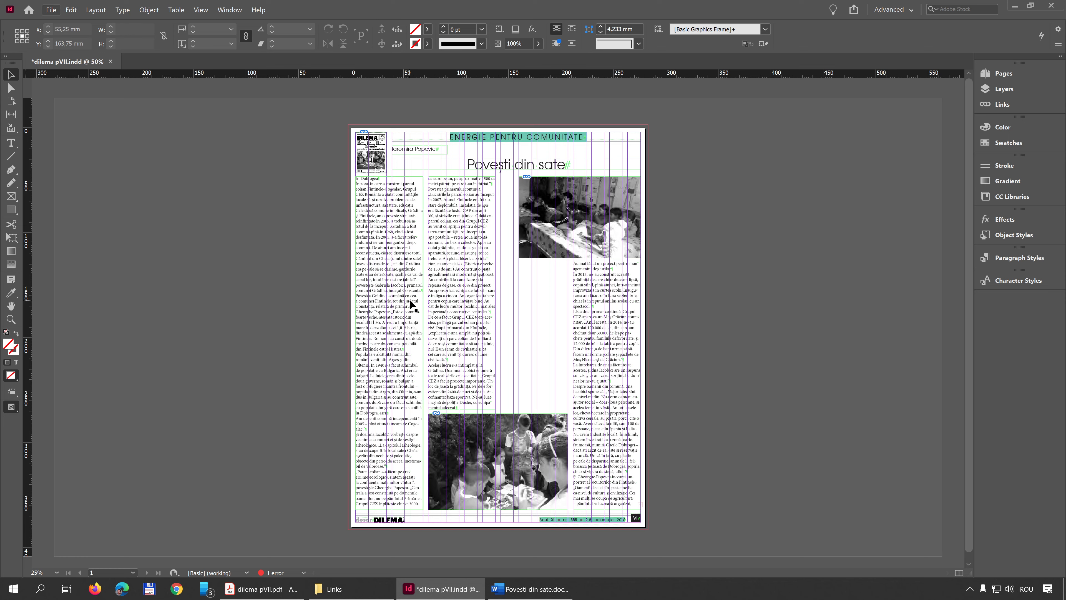
click(624, 315)
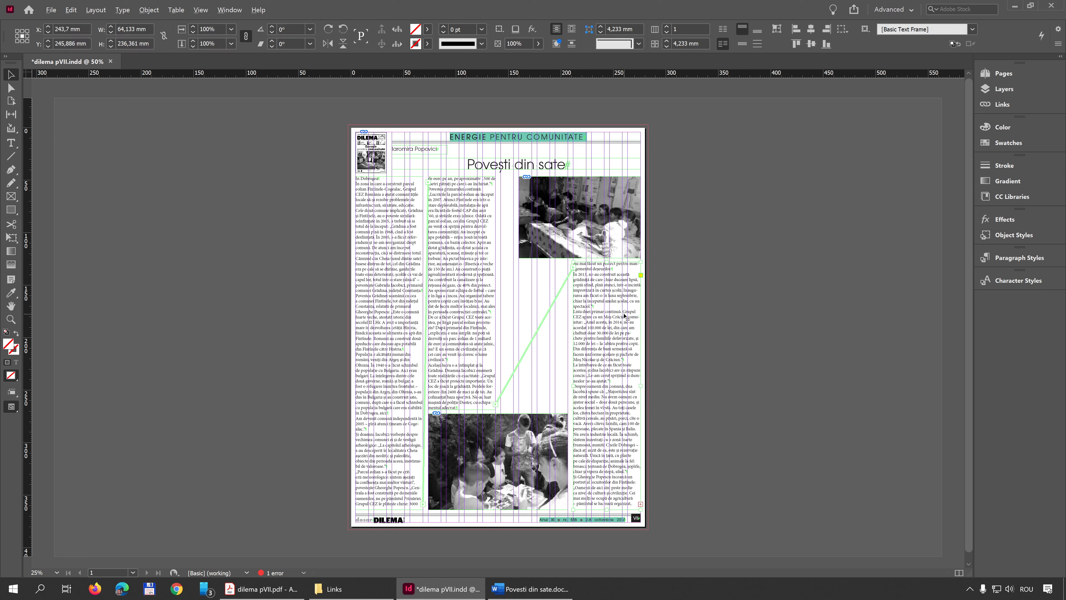
click(393, 230)
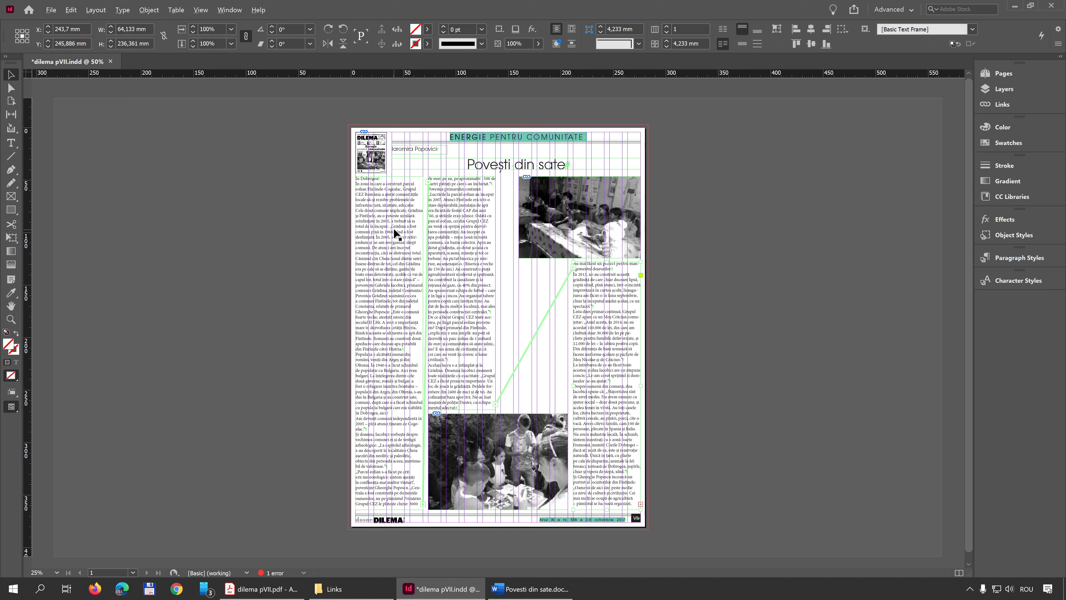
Select a passage of body text in the second column and clear the selection
double_click(411, 221)
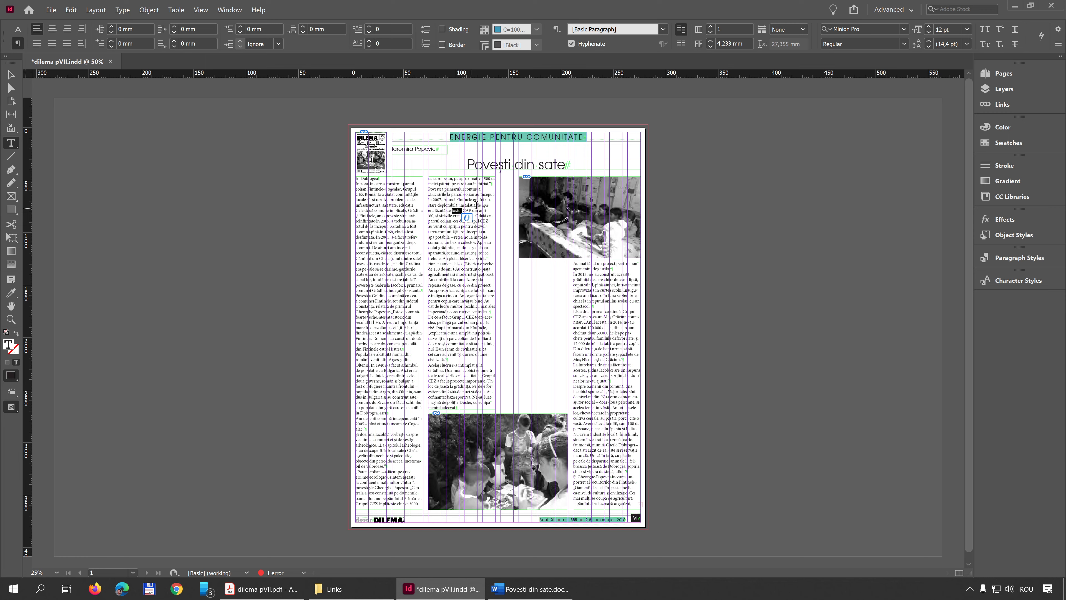
drag(441, 184, 466, 288)
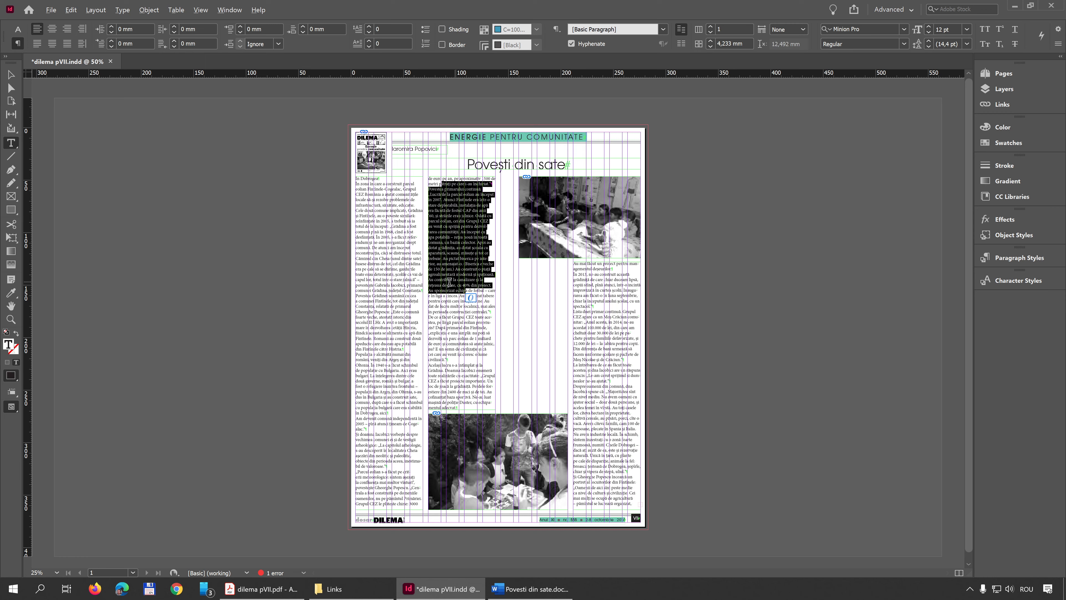
drag(453, 338, 451, 257)
click(453, 231)
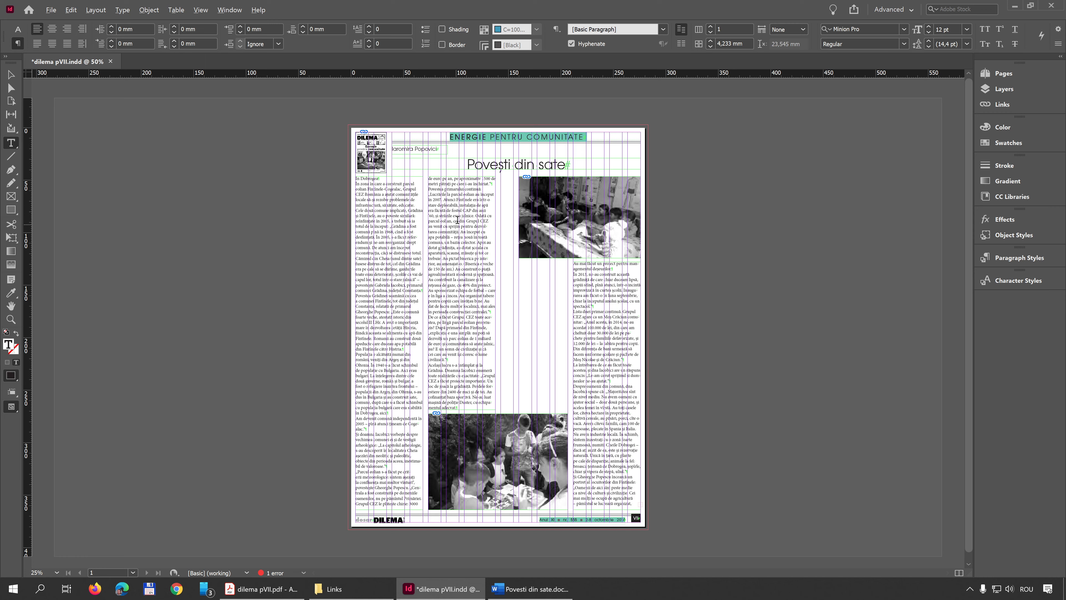
Place the text cursor in the second column and select the entire threaded story across all three columns
right_click(457, 221)
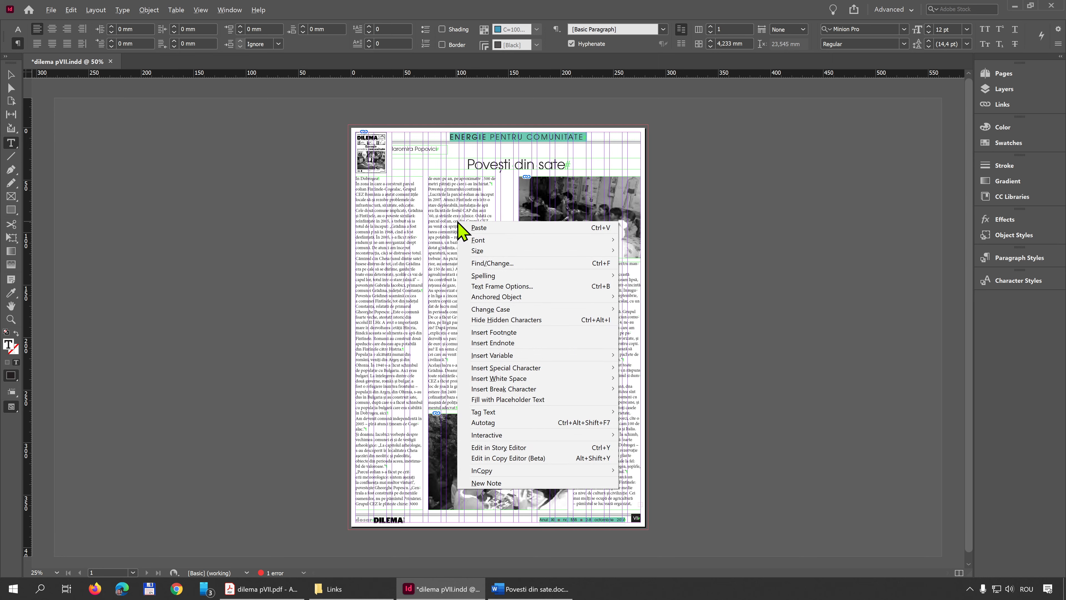
click(454, 201)
key(Escape)
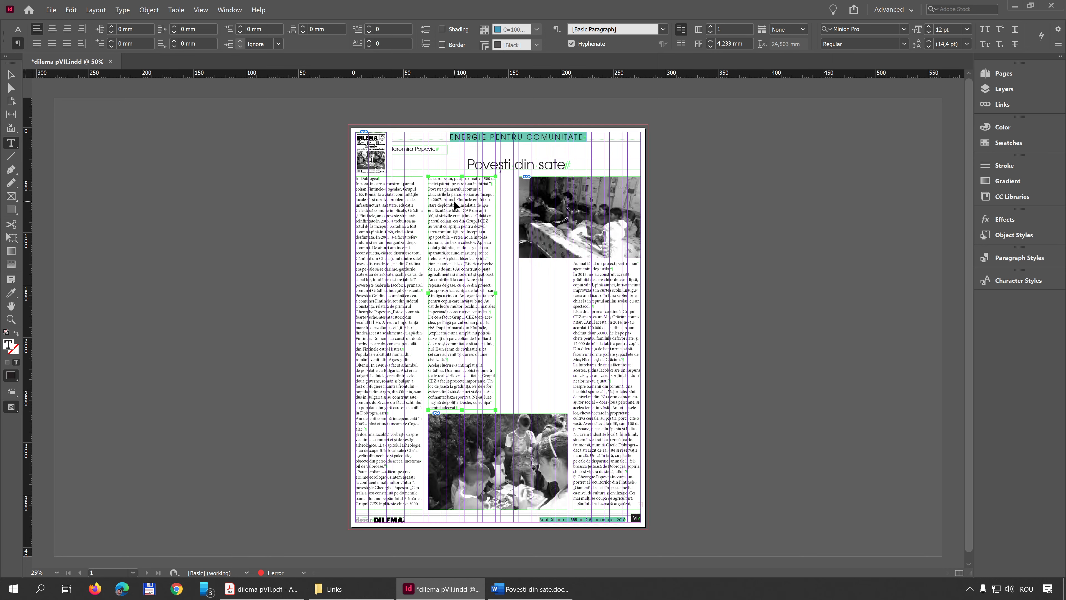
key(ctrl+a)
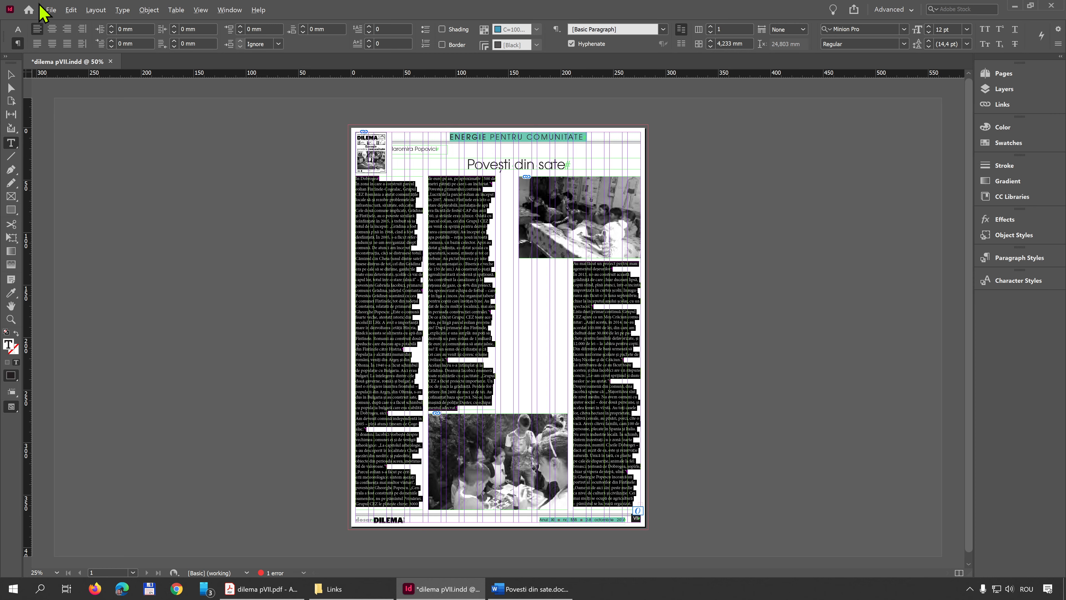
click(71, 10)
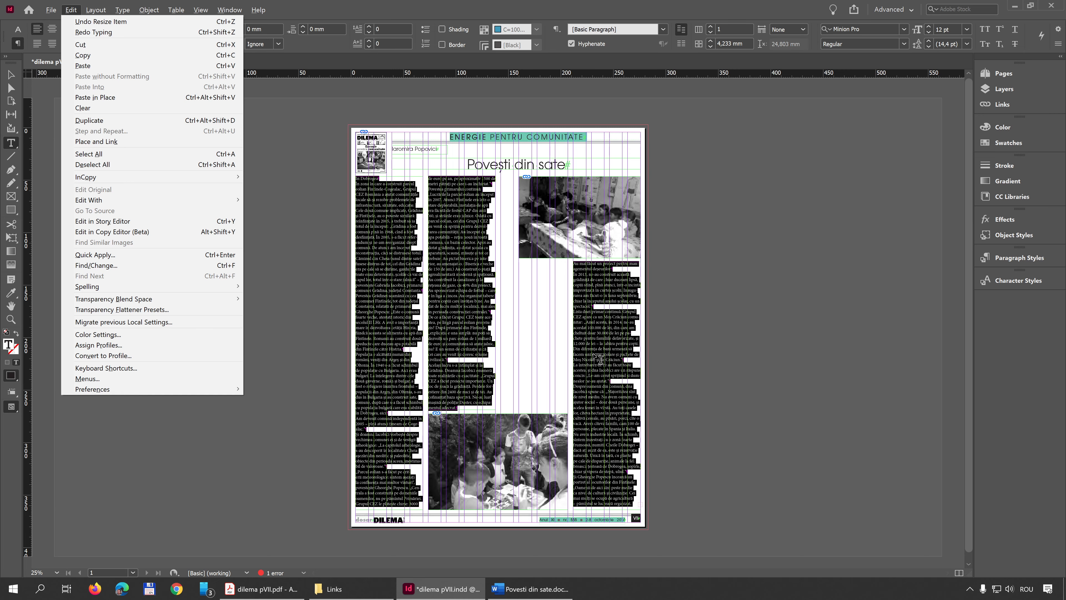
click(531, 10)
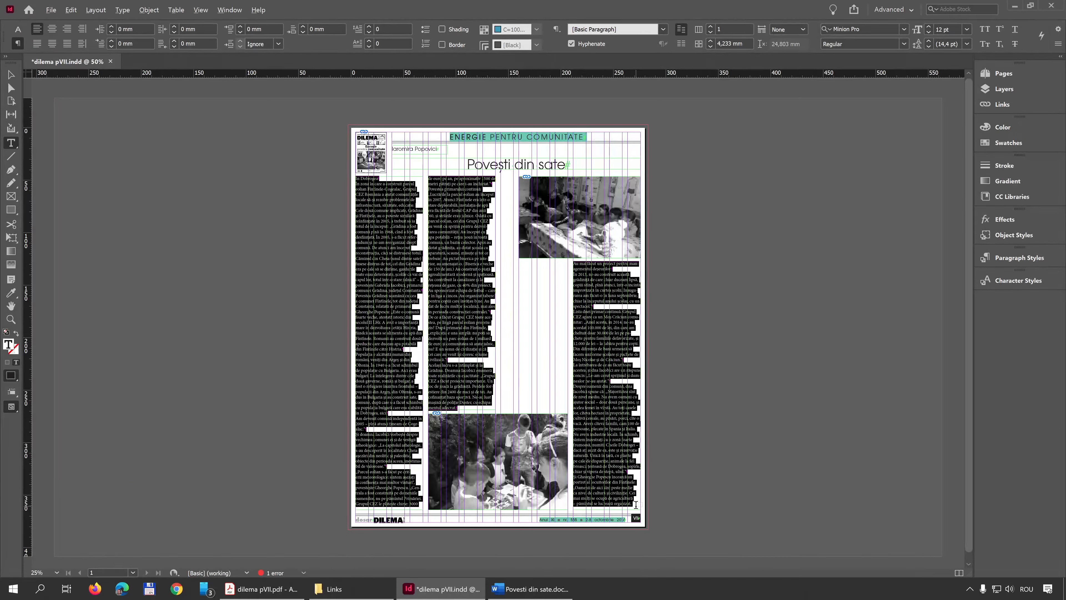
Set the font of the selected article story to C059 Roman
click(17, 29)
click(72, 28)
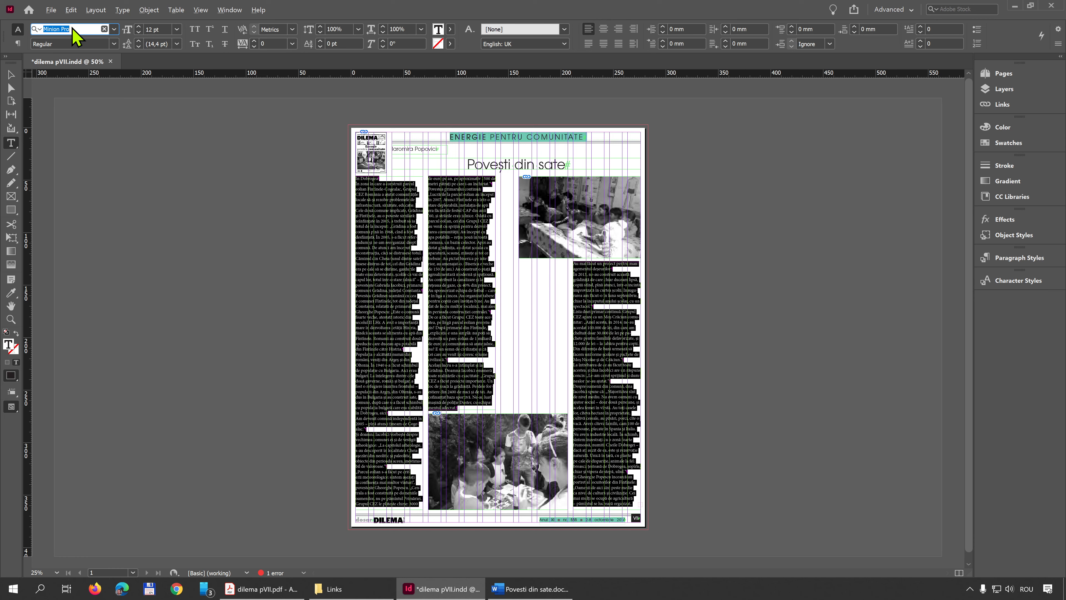
text(C0)
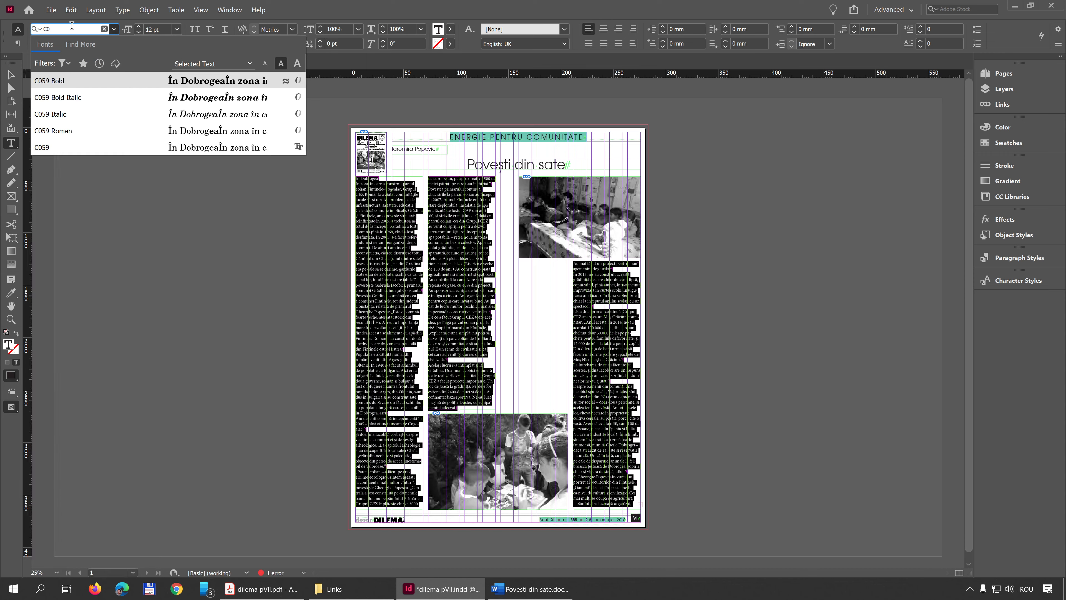
text(59)
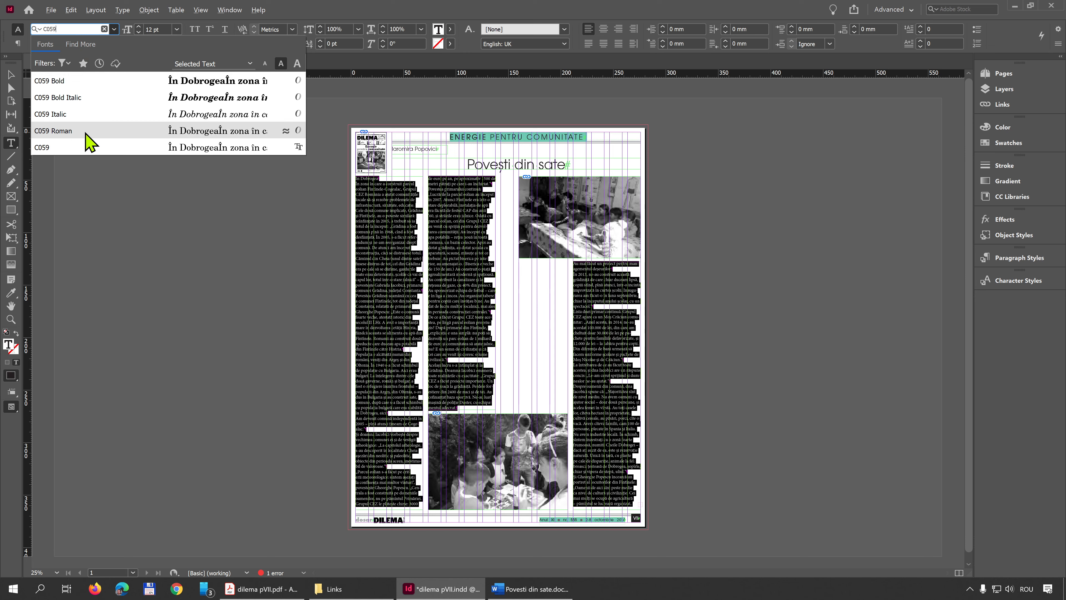
click(68, 136)
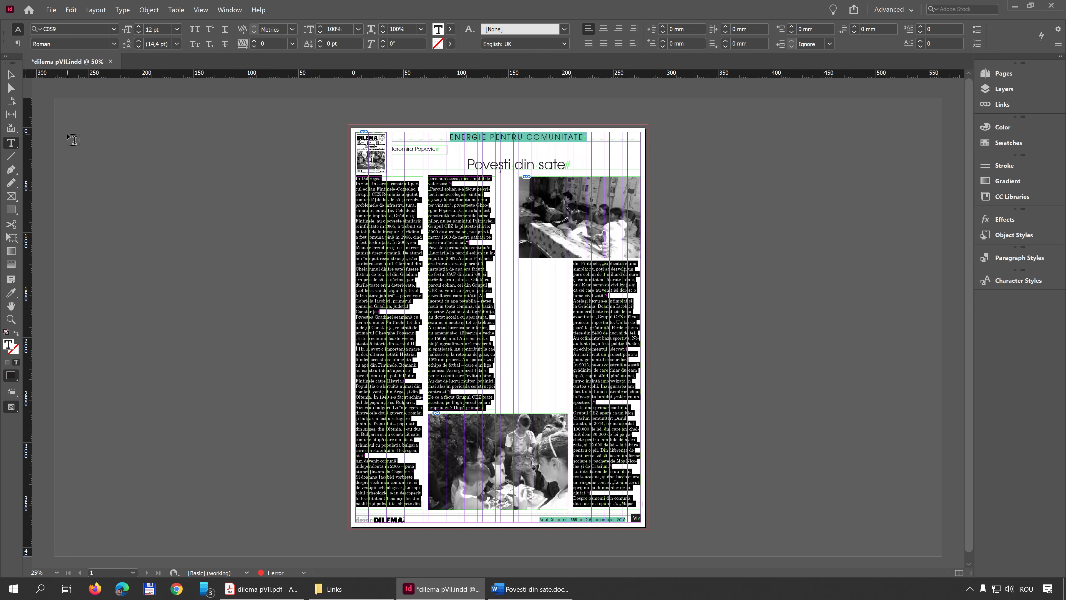
Set the article text's font size to 9 pt and its leading to 10 pt
click(129, 28)
text(9)
key(Tab)
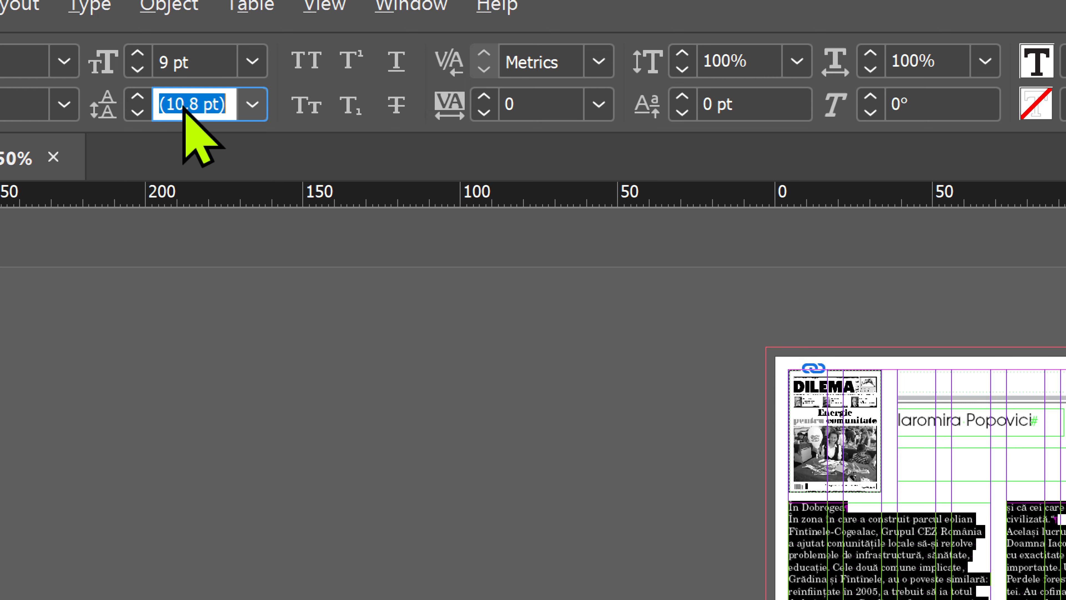
text(10)
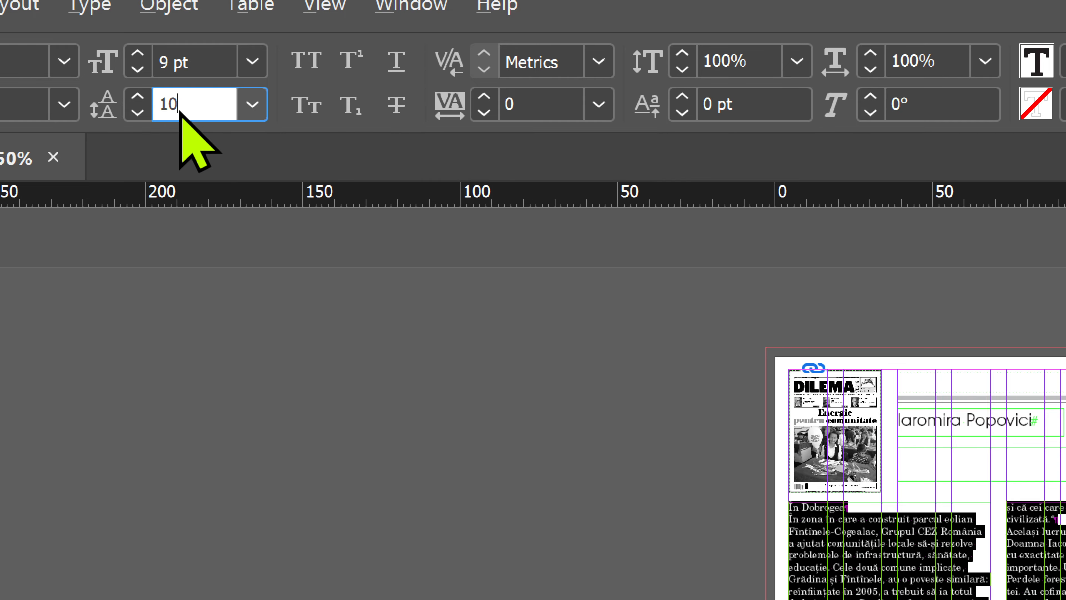
key(Return)
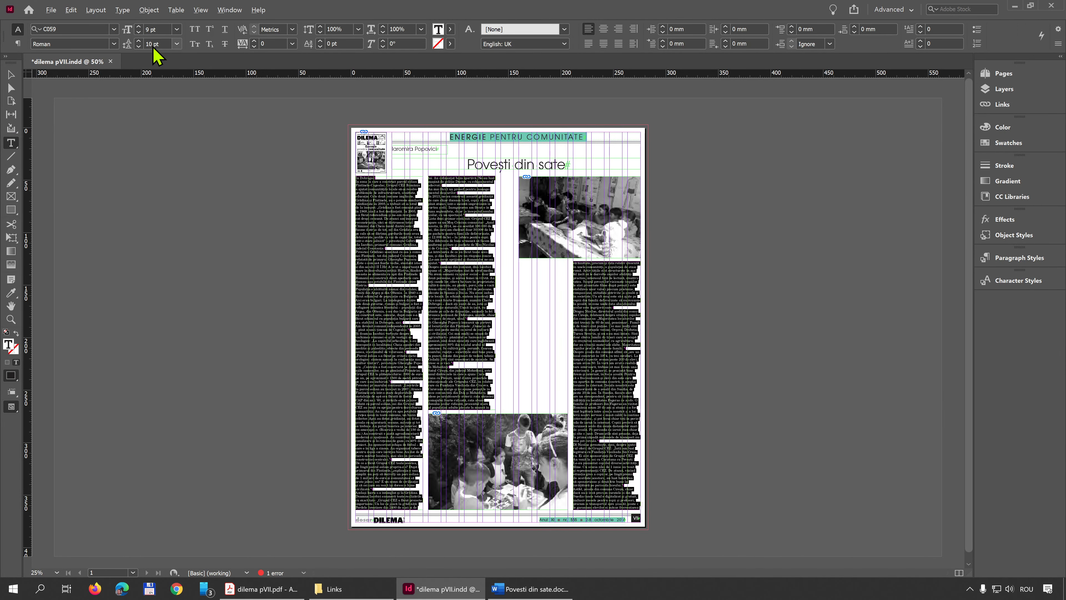
Deselect the article text and check the page in preview mode, then return to the normal view with guides
click(636, 380)
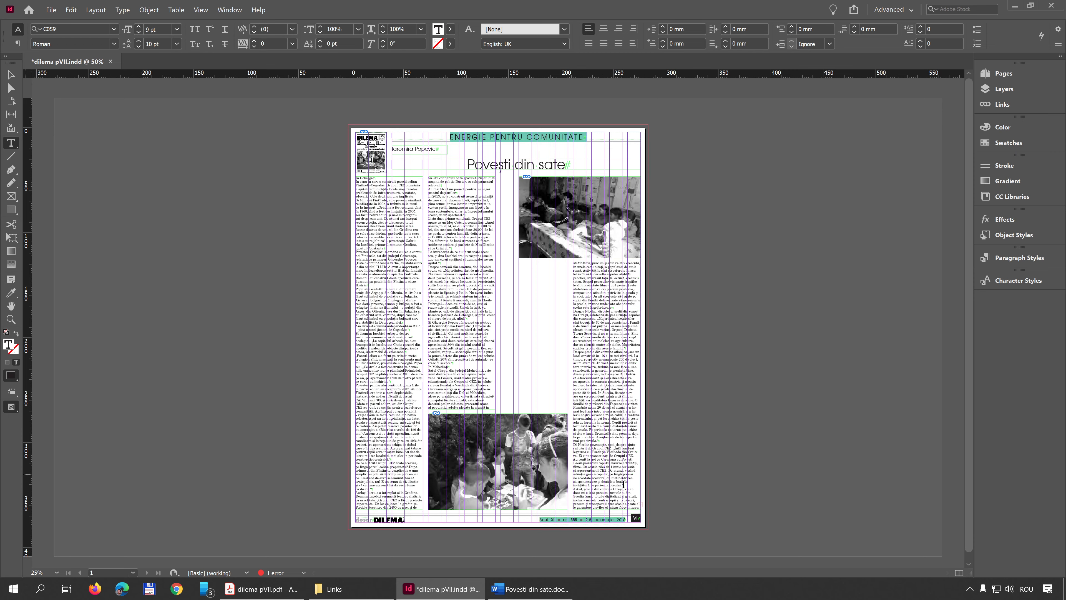
click(11, 75)
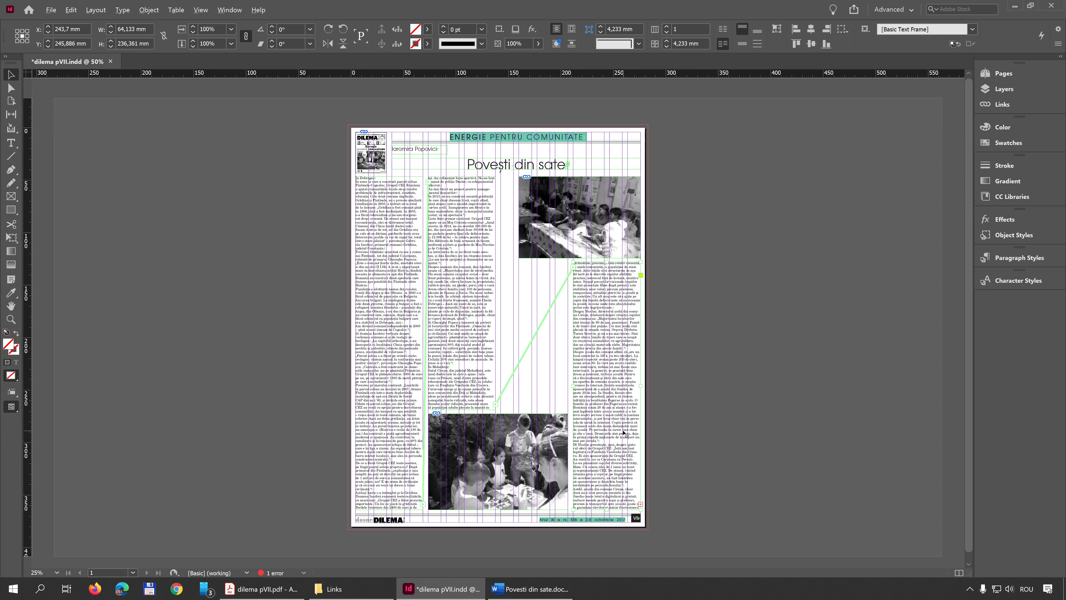
key(w)
key(w)
Select the entire threaded story from the second column, justify it with the last line aligned left, and clear the selection
click(462, 229)
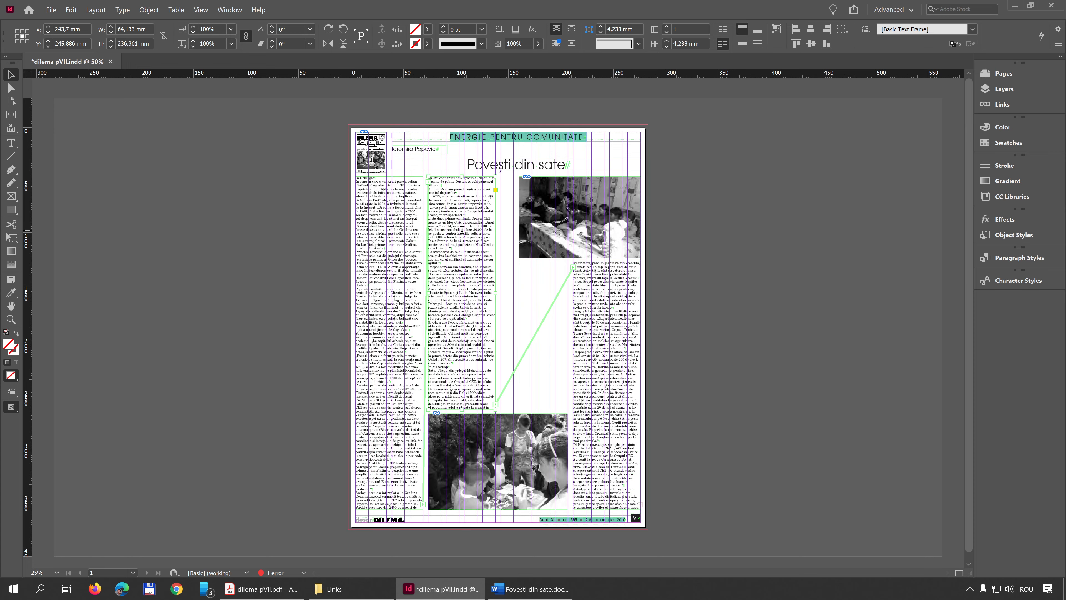
double_click(462, 230)
key(ctrl+a)
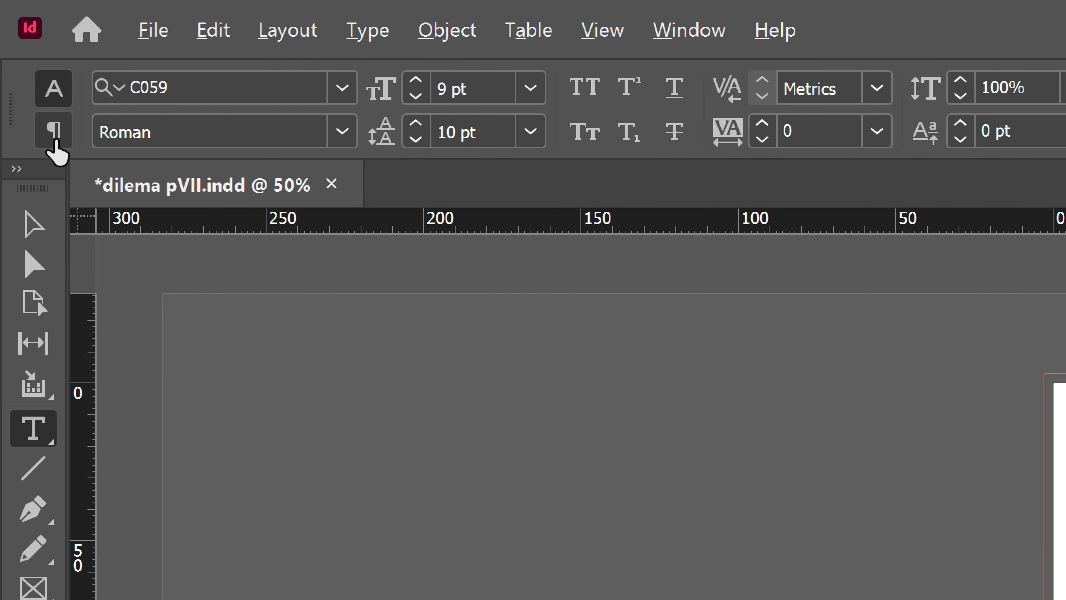
click(54, 143)
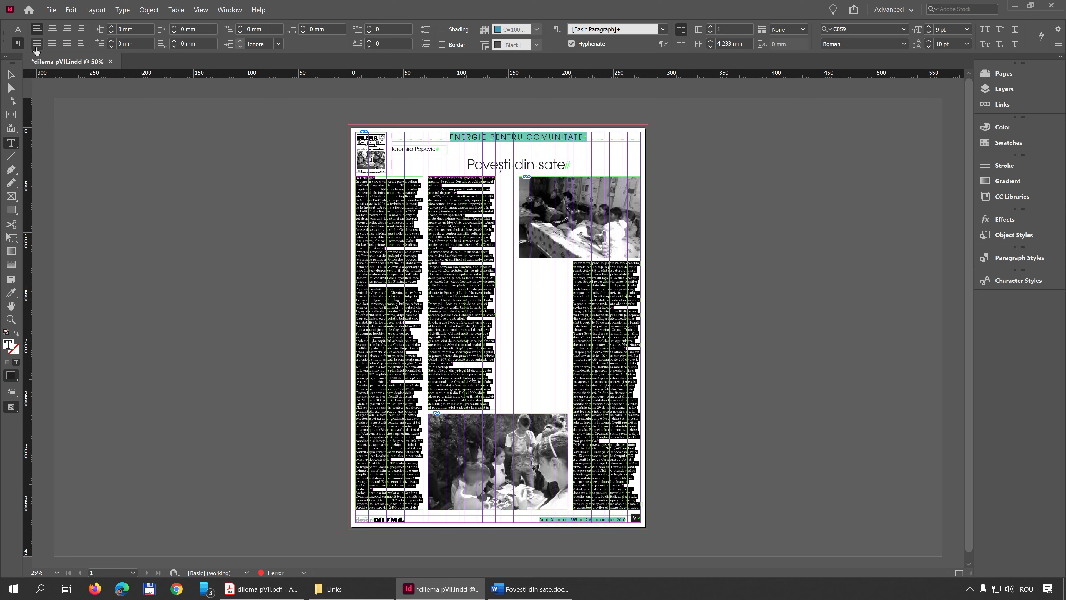
click(36, 46)
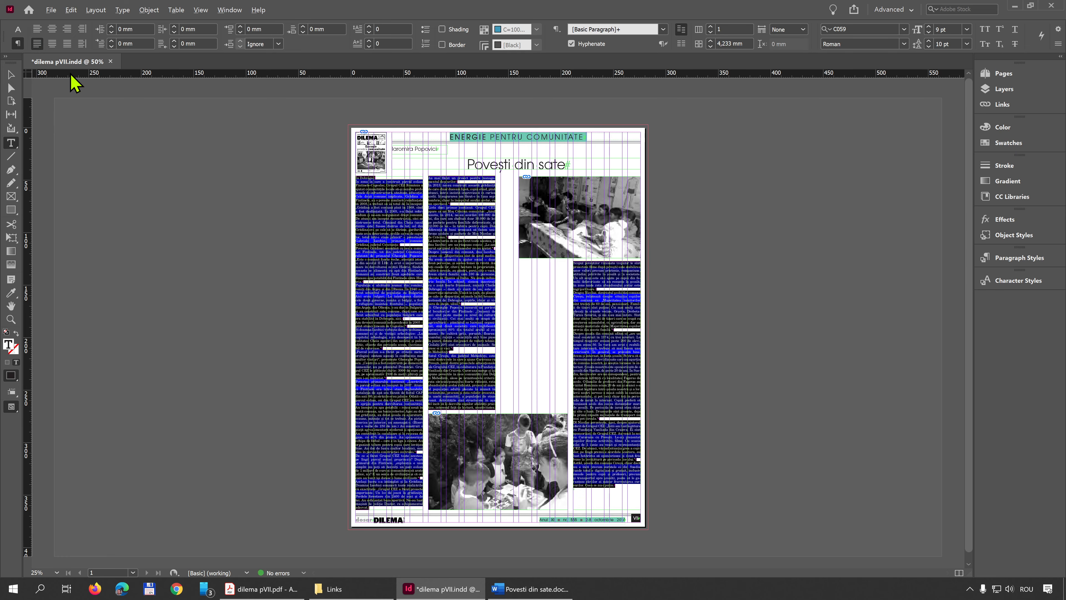
click(623, 475)
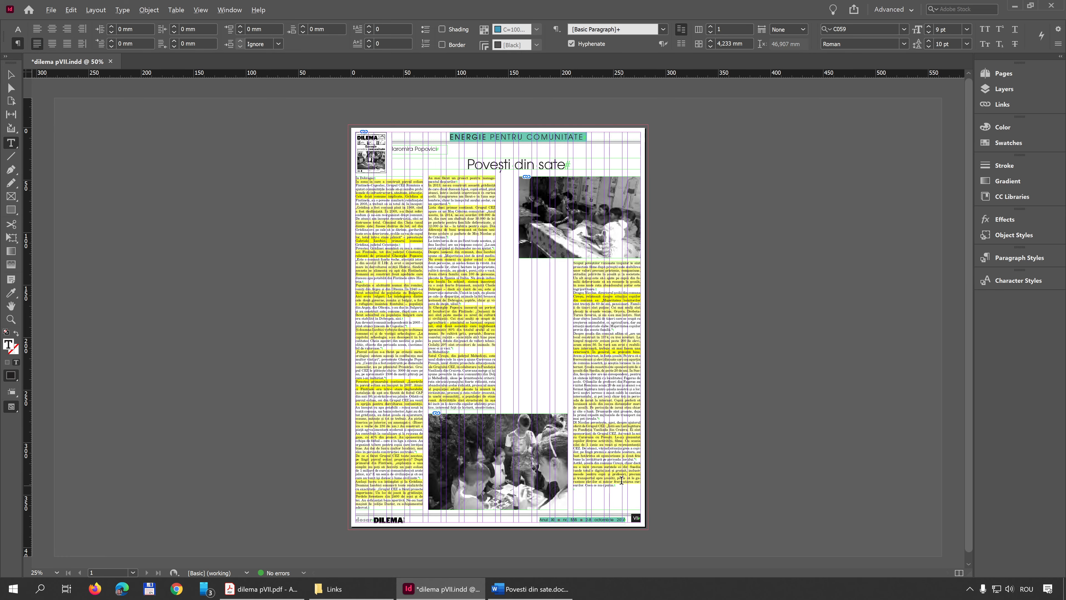